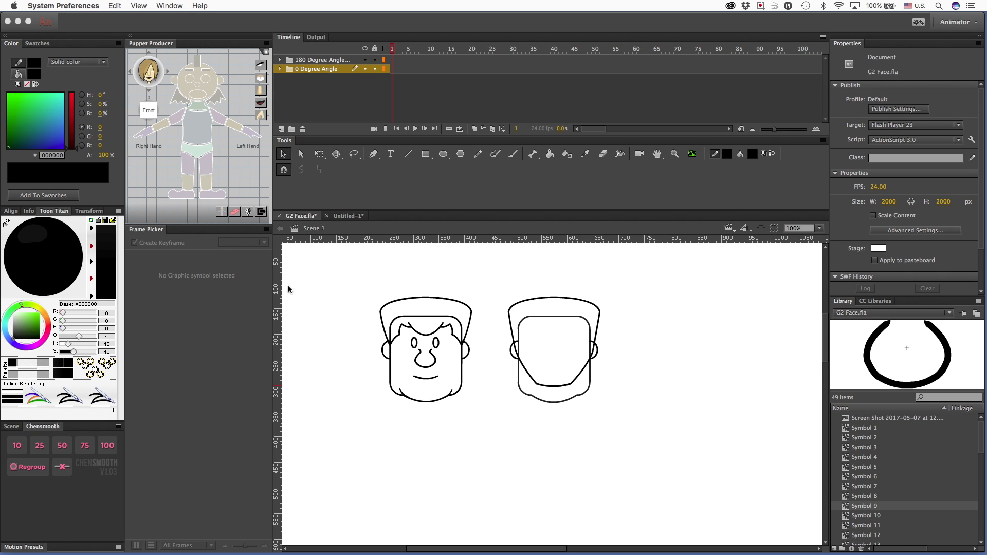
- Duplicate the 0 Degree Angle layer folder and rename the copy "315 Degree Angle"
left_click(332, 284)
left_click(310, 71)
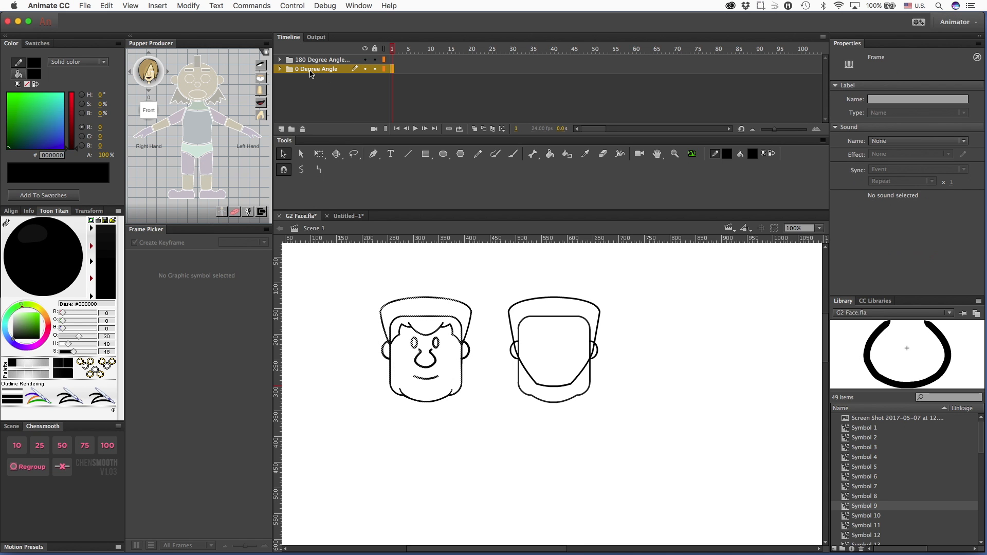
right_click(310, 72)
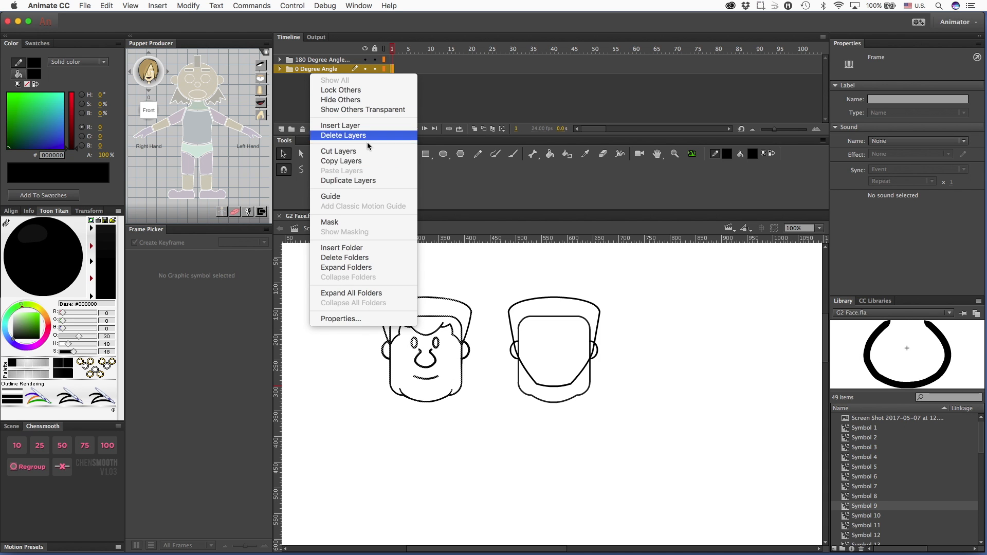
left_click(339, 180)
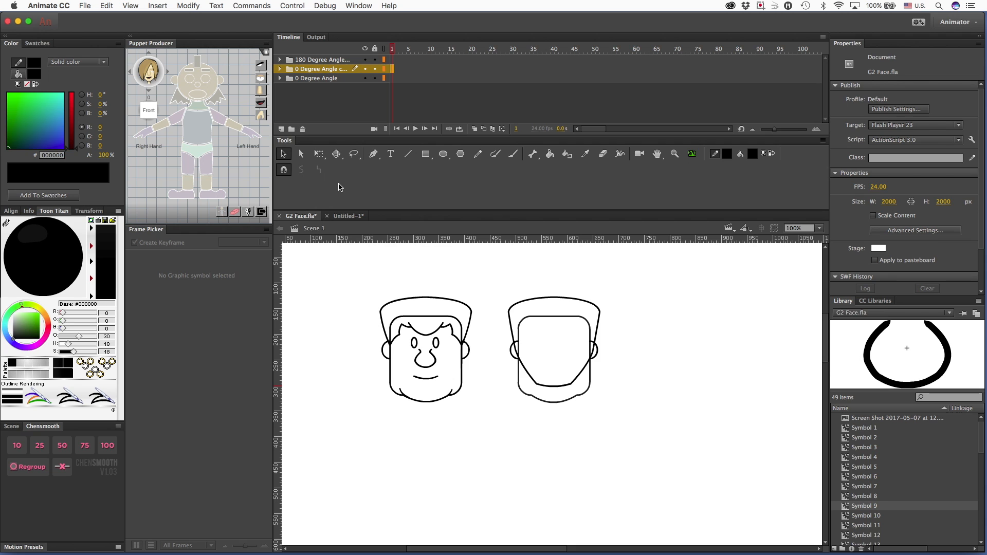
double_click(298, 69)
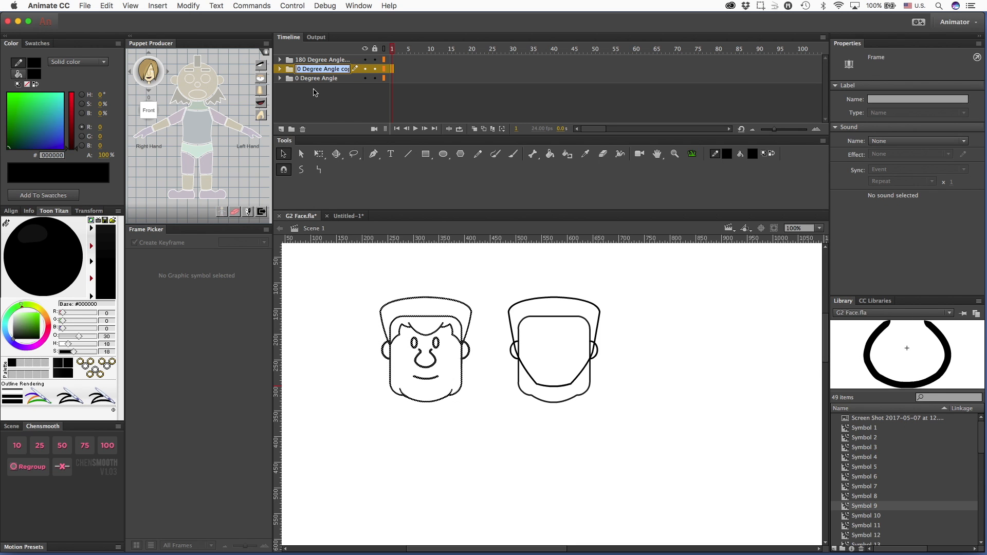
type("315 Degree Angle")
key("Return")
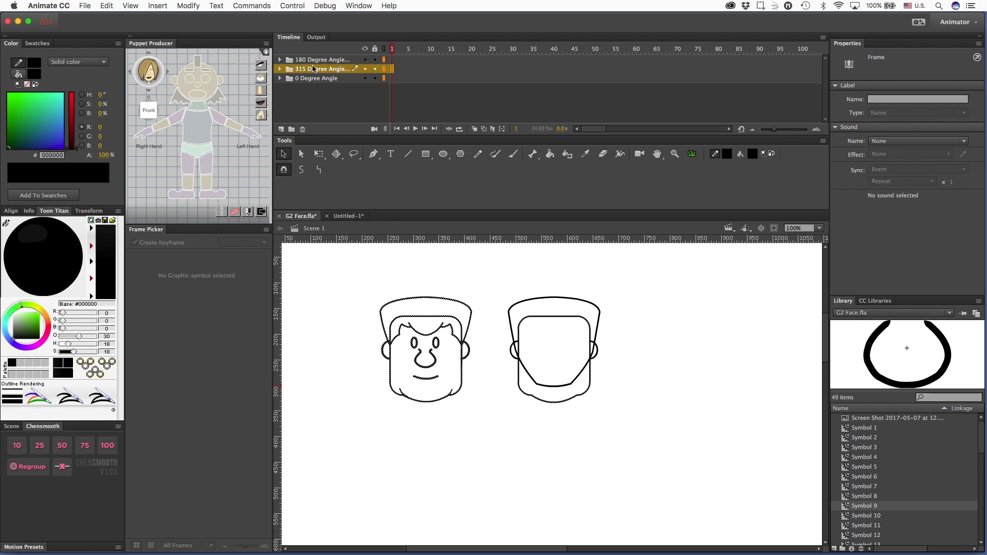
- Move the artwork on all layers in the 315 Degree Angle folder horizontally until it stands clear to the right of the back-view head
left_click(279, 69)
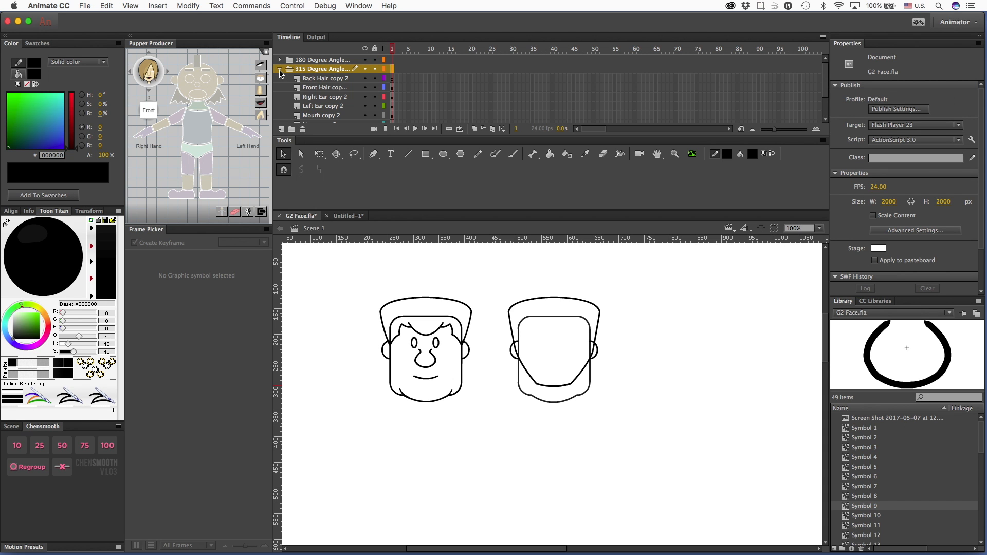
left_click(364, 78)
left_click(331, 86)
scroll(330, 84, "down", 4)
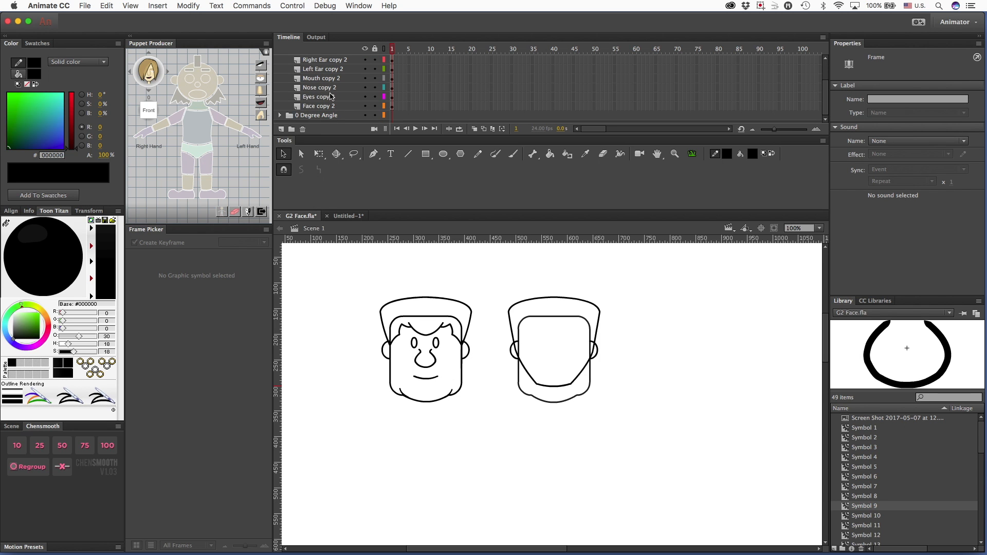
left_click(325, 108, "shift")
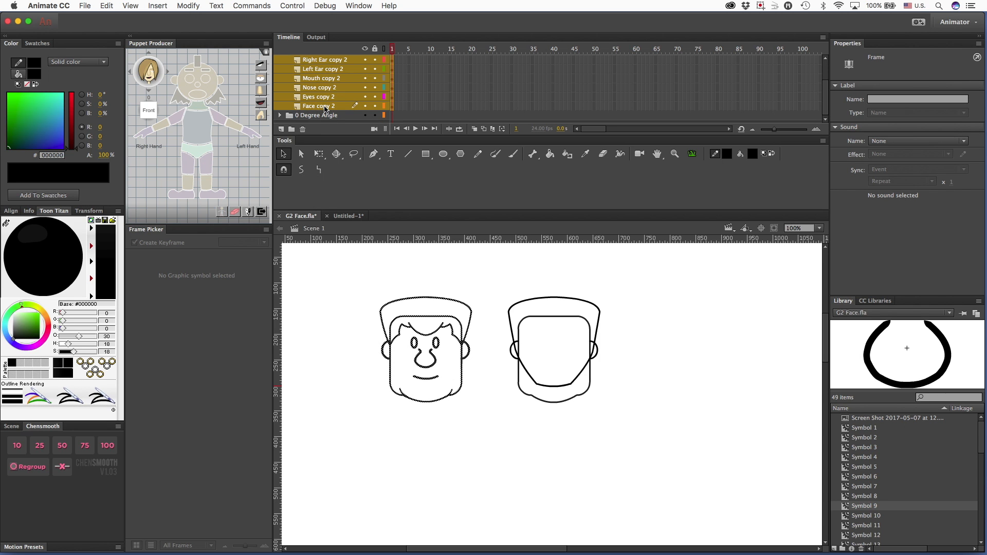
key("shift+Right")
key("shift+Right")
key("shift+Right")
key("shift+Right")
key("shift+Right")
key("shift+Right")
key("shift+Right")
key("shift+Right")
key("shift+Right")
key("shift+Right")
key("shift+Right")
key("shift+Right")
key("shift+Right")
key("shift+Right")
key("shift+Right")
key("shift+Right")
key("shift+Right")
key("shift+Right")
key("shift+Right")
key("shift+Right")
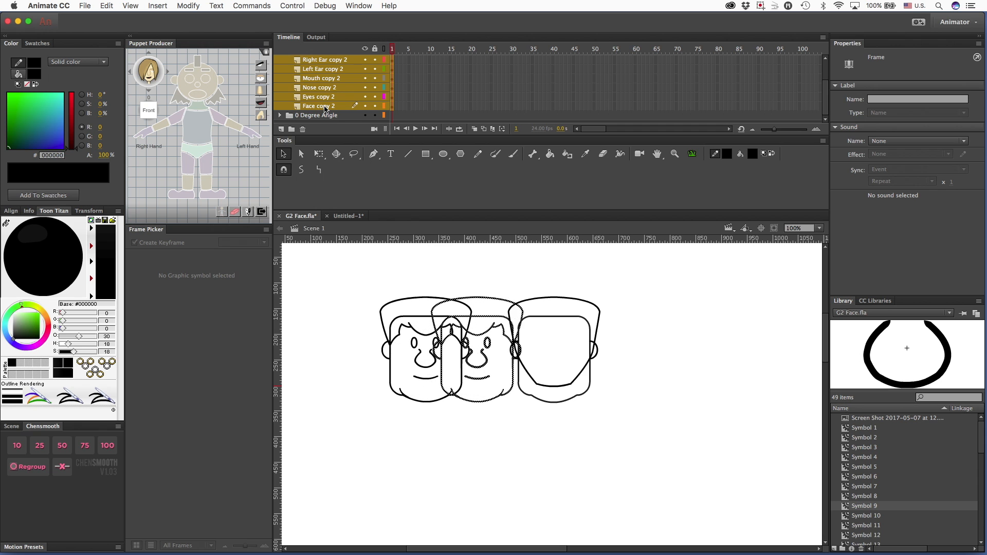
key("shift+Right")
key("shift+Right")
key("shift+Right")
key("shift+Right")
key("shift+Right")
key("shift+Right")
key("shift+Right")
key("shift+Right")
key("shift+Right")
key("shift+Right")
key("shift+Right")
key("shift+Right")
key("shift+Right")
key("shift+Right")
key("shift+Right")
key("shift+Right")
key("shift+Right")
key("shift+Right")
key("shift+Right")
key("shift+Right")
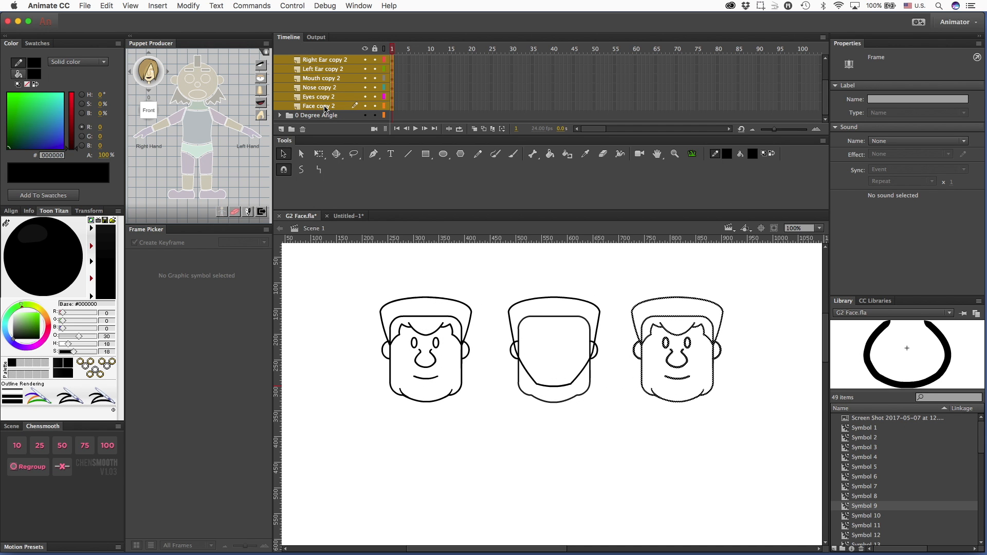
left_click(689, 423)
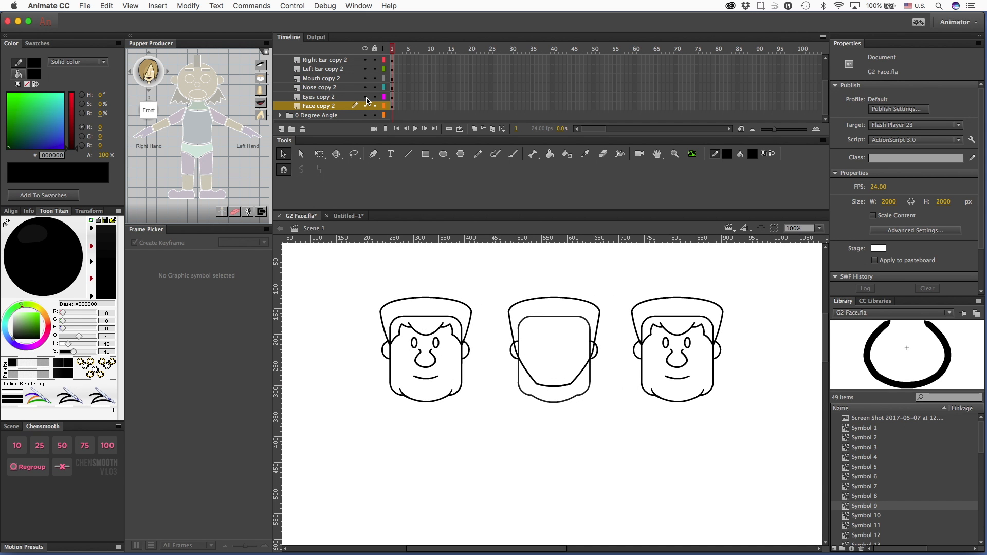
- Hide every layer in the 315 Degree Angle folder except Face copy 2, ready for Free Transform at 200% zoom
left_click_drag(366, 97, 367, 63)
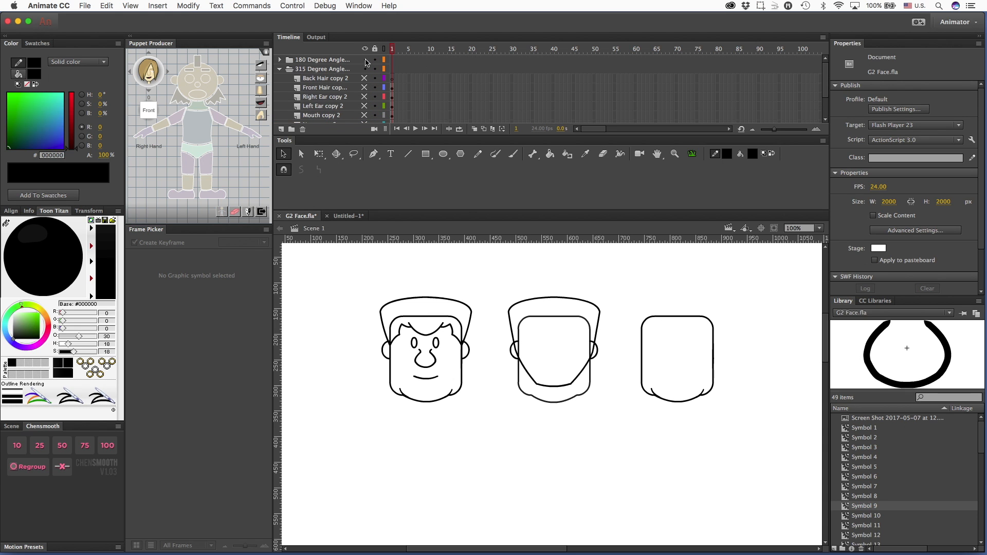
key("z")
left_click(647, 353)
key("q")
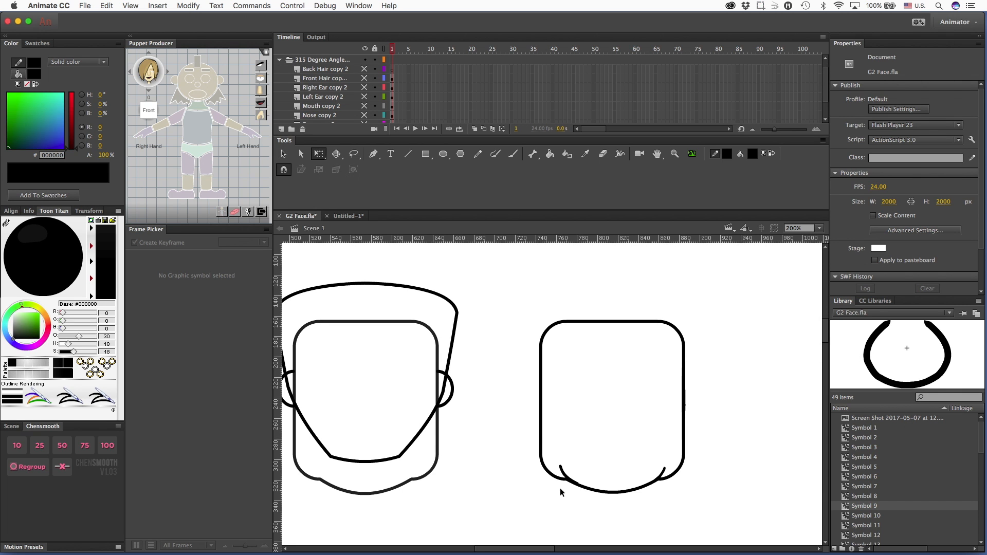
- Show the guides and add a vertical guide through the left part of the new face outline
left_click_drag(579, 484, 583, 486)
key("super+semicolon")
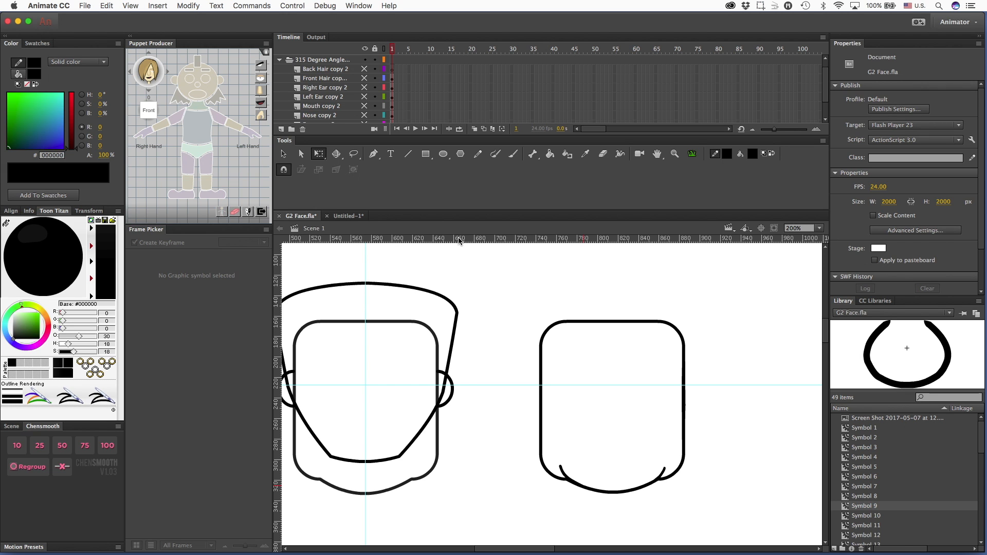
left_click_drag(278, 441, 587, 430)
- Squeeze the part of the new face outline left of the vertical guide to about 33 px wide
left_click_drag(513, 292, 586, 498)
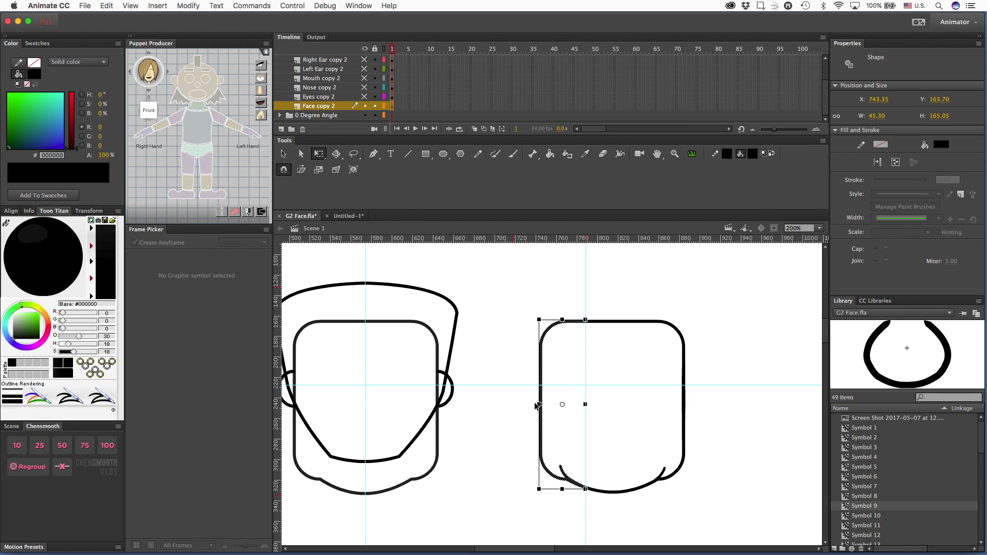
left_click_drag(539, 404, 550, 405)
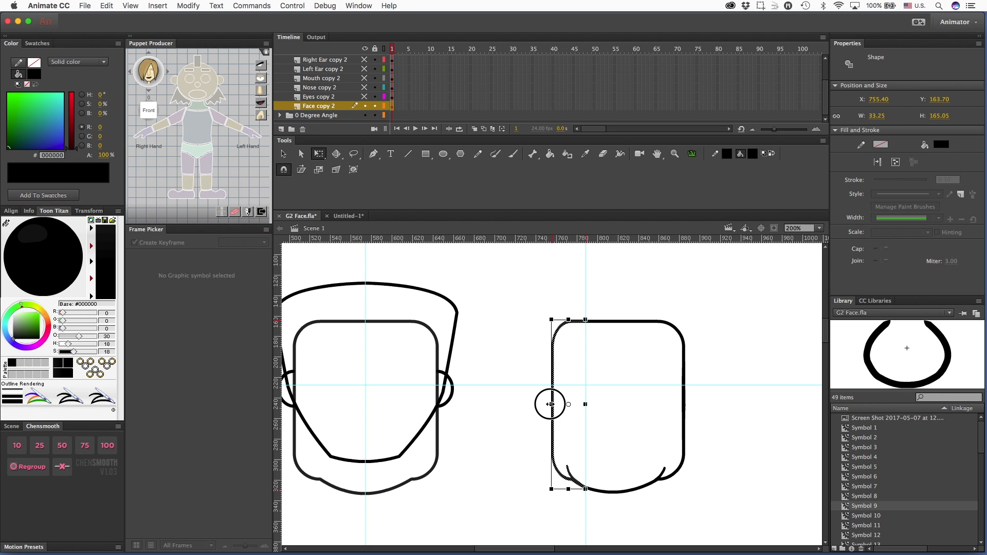
left_click_drag(550, 404, 548, 404)
- Stretch the part of the face outline right of the guide outward until the whole outline is about 139 px wide
left_click(733, 411)
left_click_drag(690, 524, 586, 316)
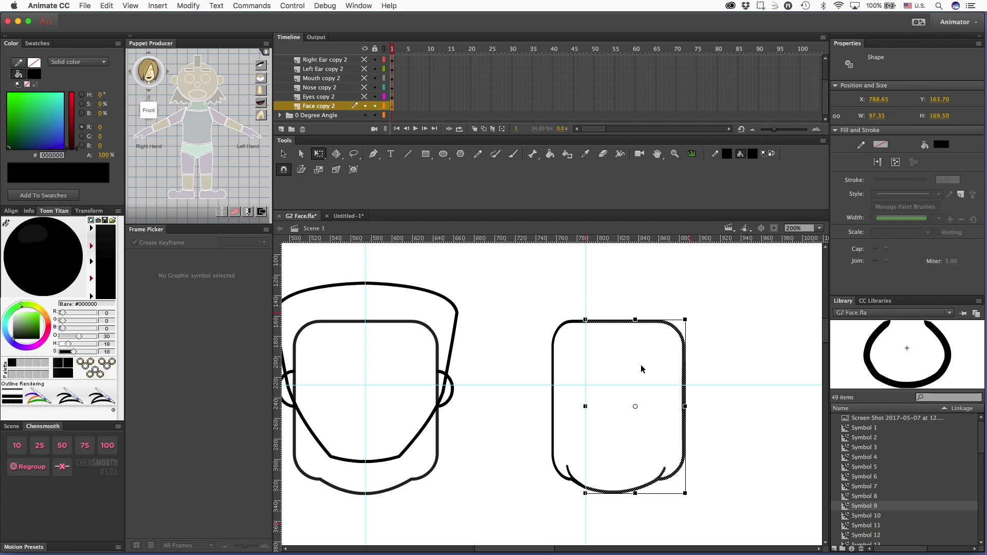
left_click_drag(685, 406, 695, 407)
left_click(714, 406)
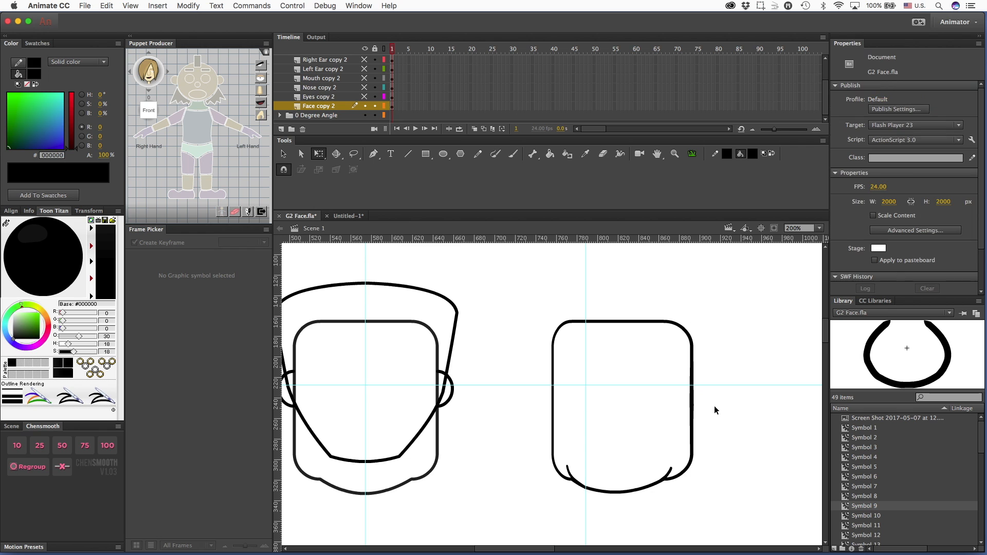
- Paste a copy of the back-view face outline beside the new face to compare their widths
scroll(541, 412, "down", 3)
scroll(541, 412, "left", 2)
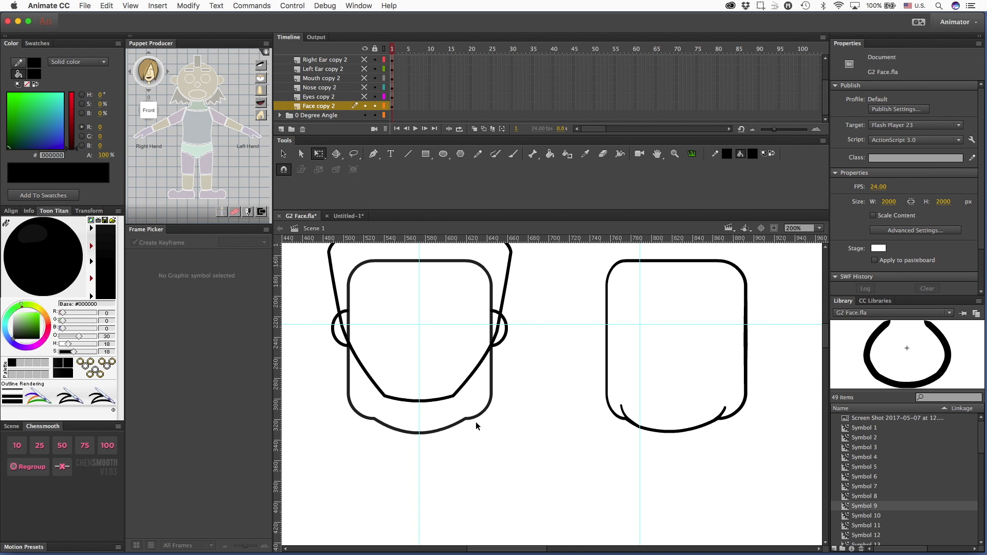
left_click(435, 434)
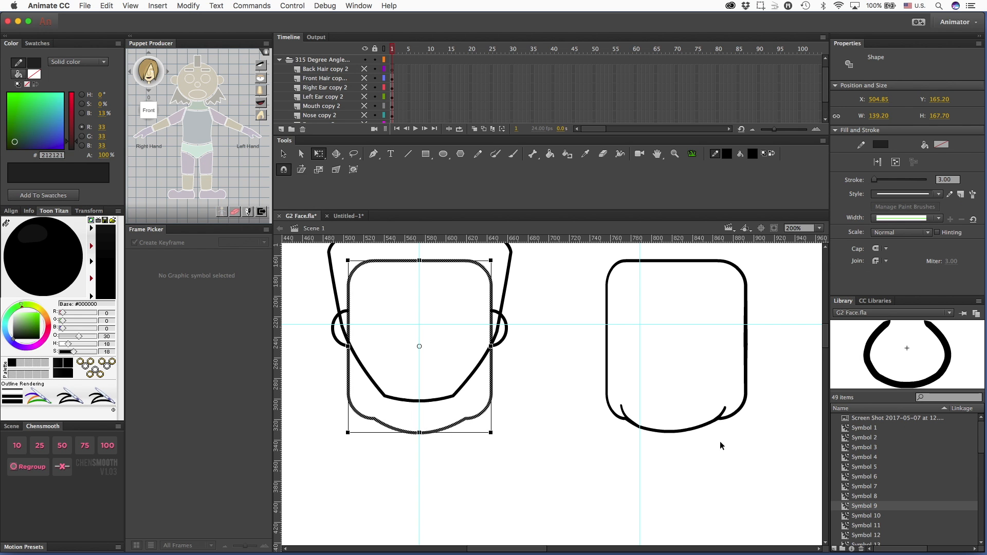
left_click(691, 432)
scroll(691, 432, "right", 3)
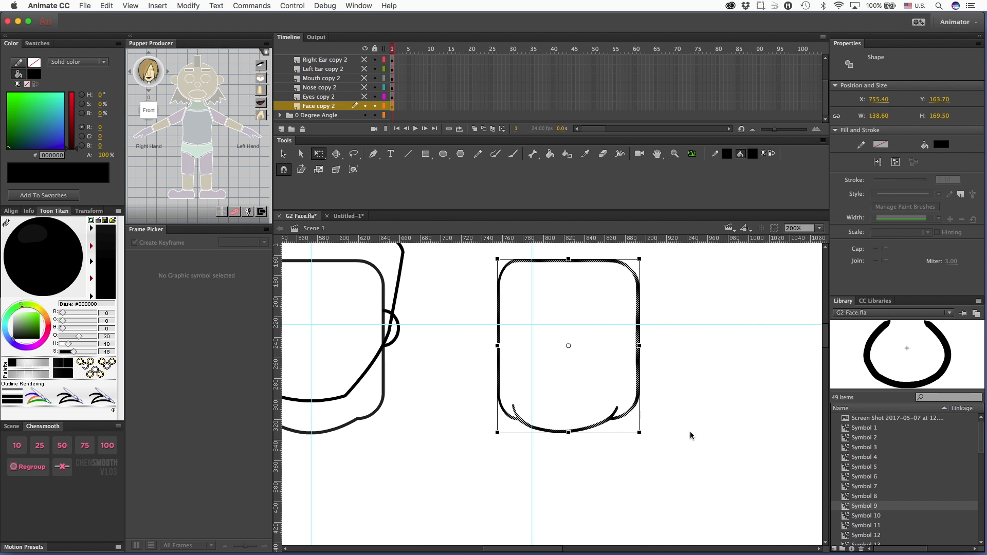
key("ctrl+v")
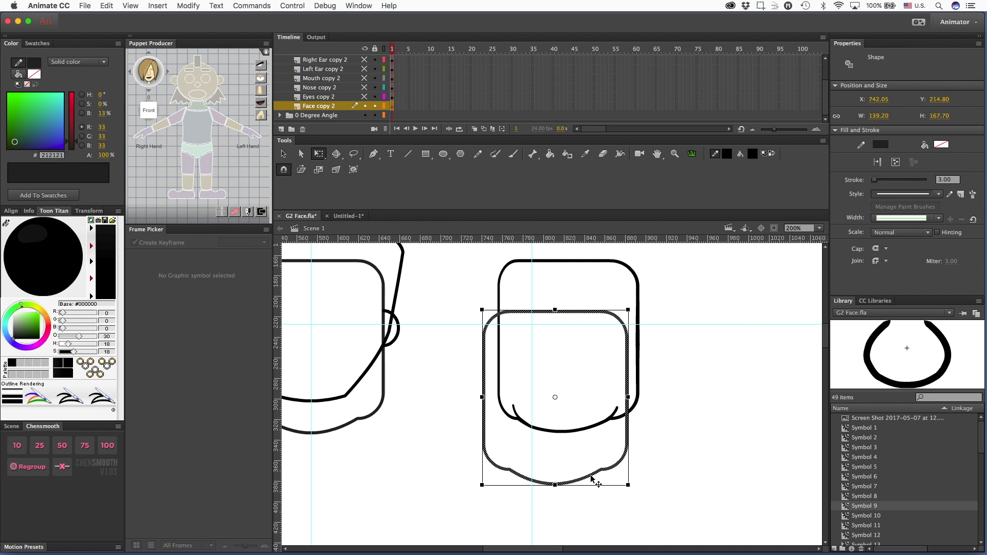
left_click_drag(600, 472, 719, 425)
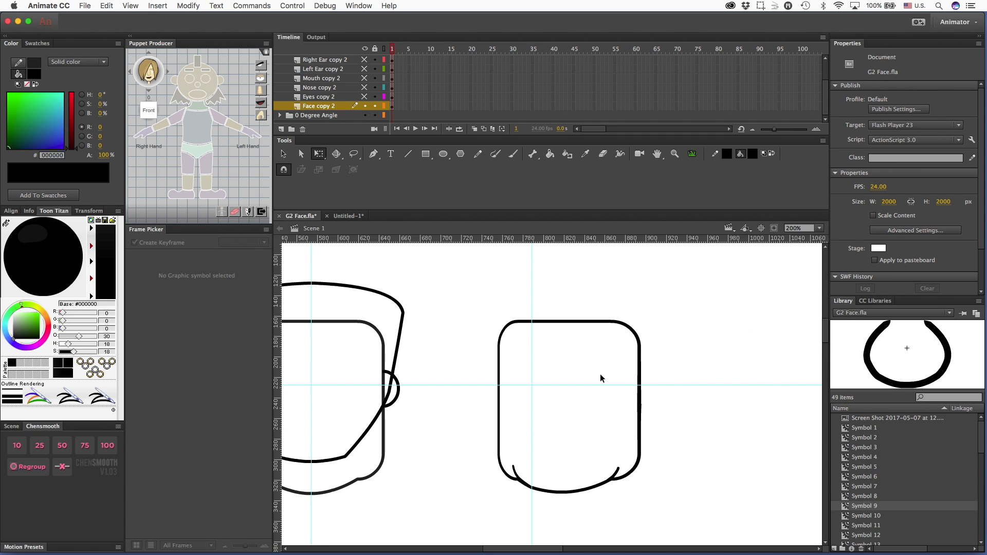
- Unlock the guides and move the vertical guide just outside the left edge of the new face
left_click(134, 6)
mouse_move(148, 120)
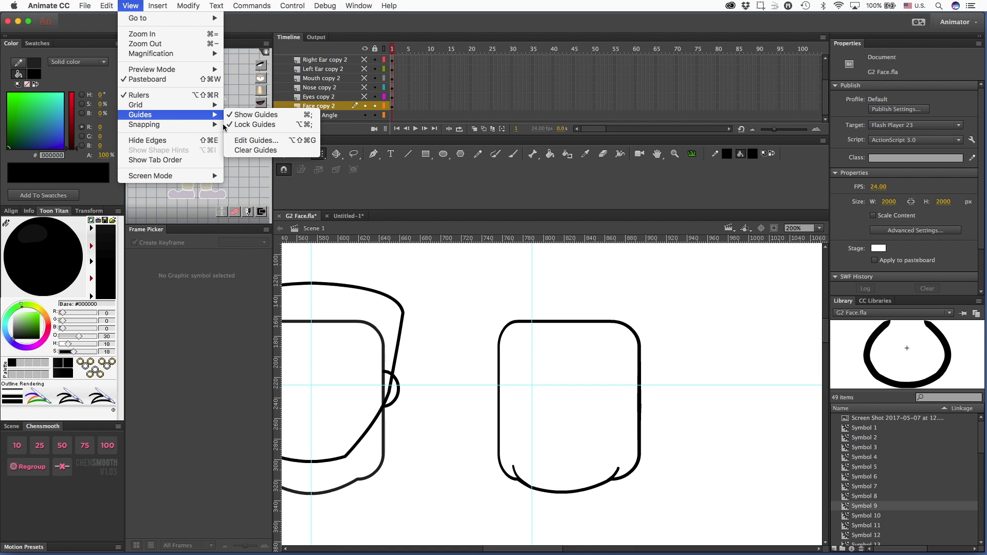
left_click(254, 123)
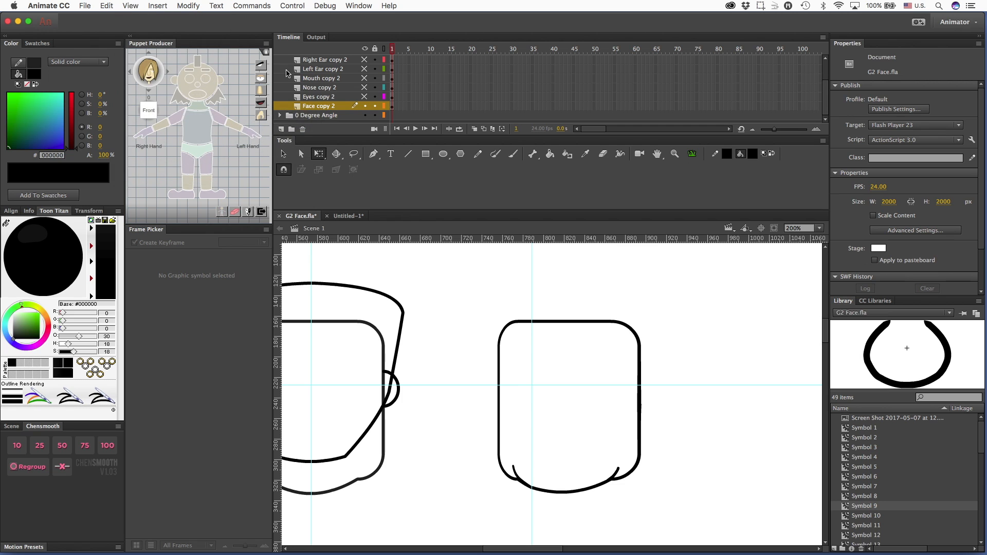
left_click_drag(532, 288, 484, 301)
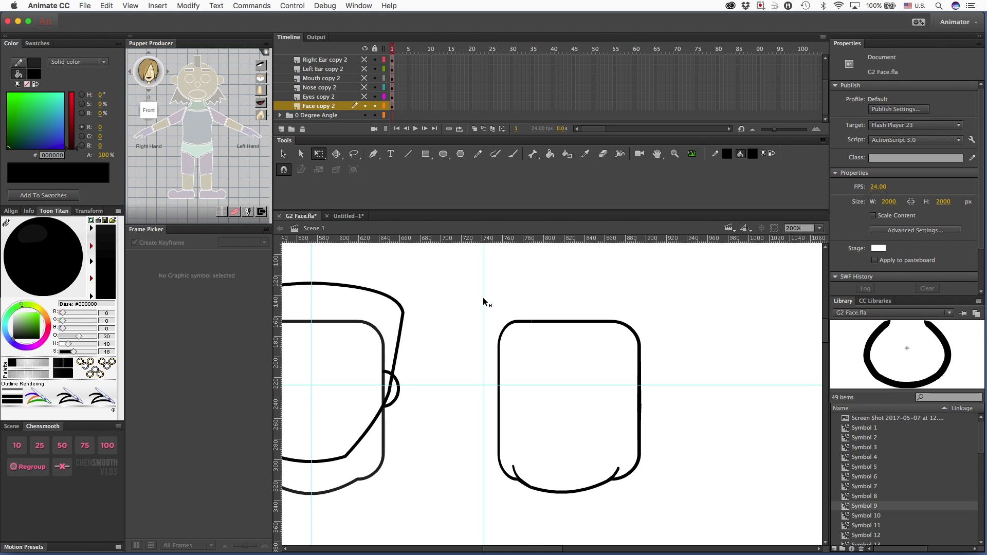
- Try sketching a curved vertical centre line and a horizontal eye line over the new face with the Brush tool
key("b")
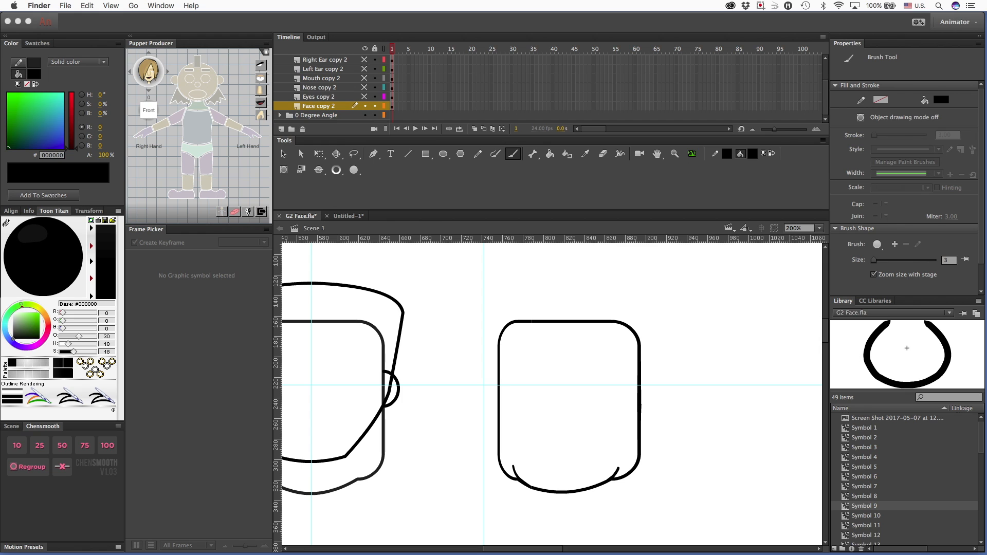
left_click(694, 453)
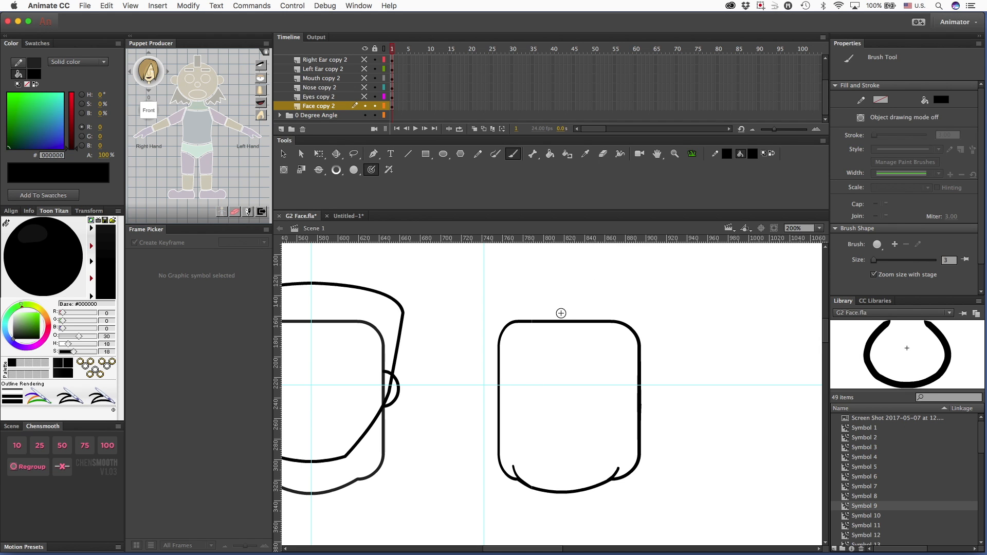
mouse_move(573, 301)
left_mouse_down()
mouse_move(531, 401)
mouse_move(540, 497)
left_mouse_up()
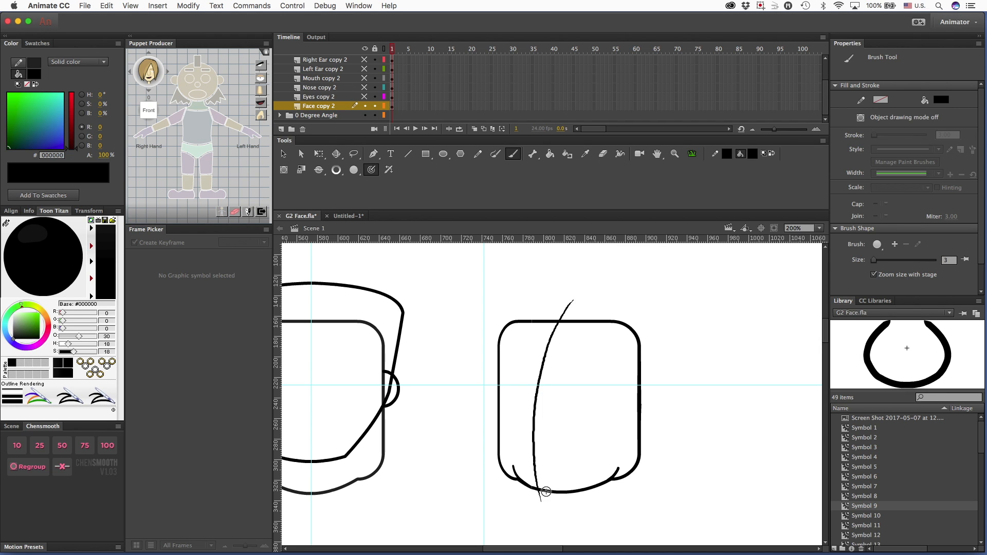
key("super+z")
mouse_move(567, 301)
left_mouse_down()
mouse_move(552, 429)
mouse_move(572, 522)
left_mouse_up()
left_click_drag(484, 387, 640, 386)
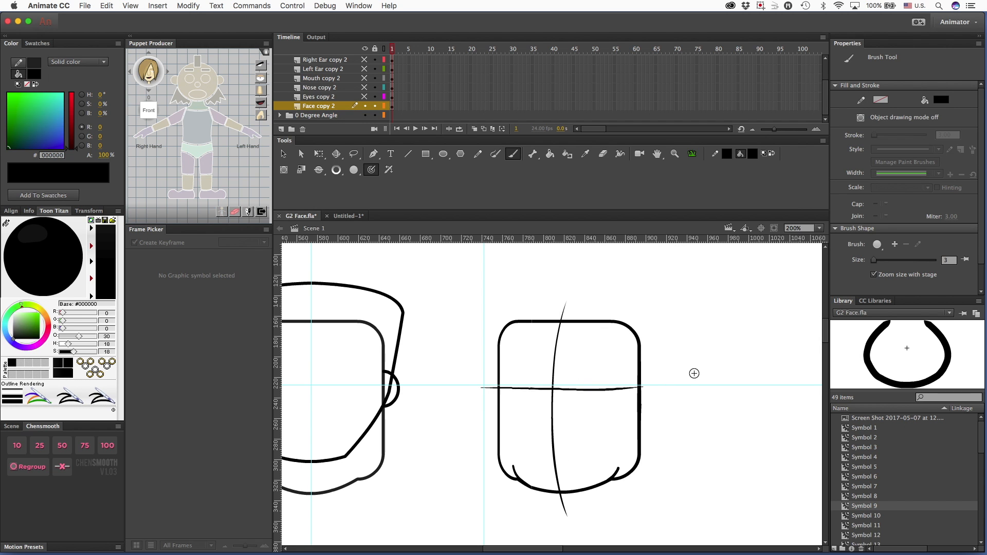
left_click(574, 370)
key("super+z")
left_click_drag(572, 372, 524, 362)
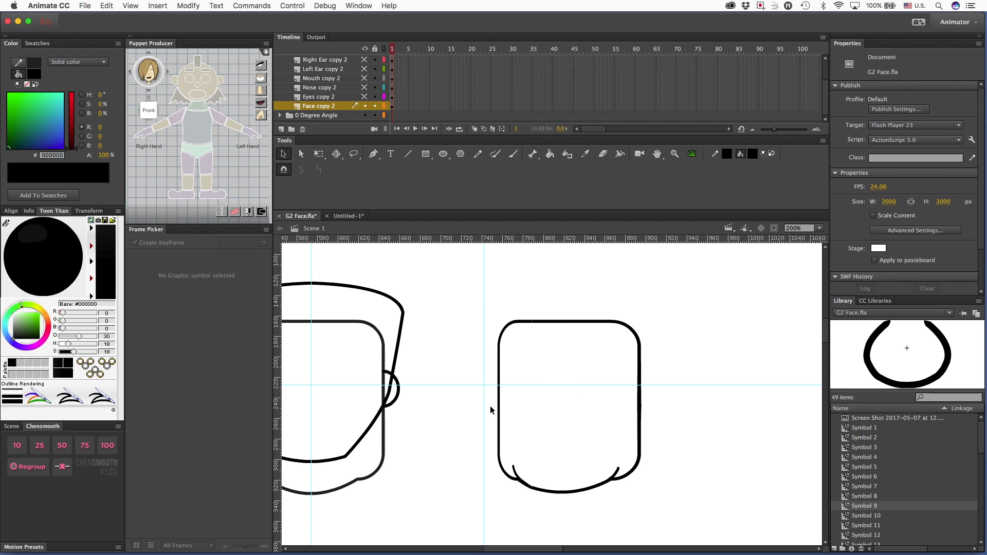
- Move the vertical guide onto the new face, slightly left of its centre, to mark the turned head's centre line
left_click_drag(483, 410, 560, 408)
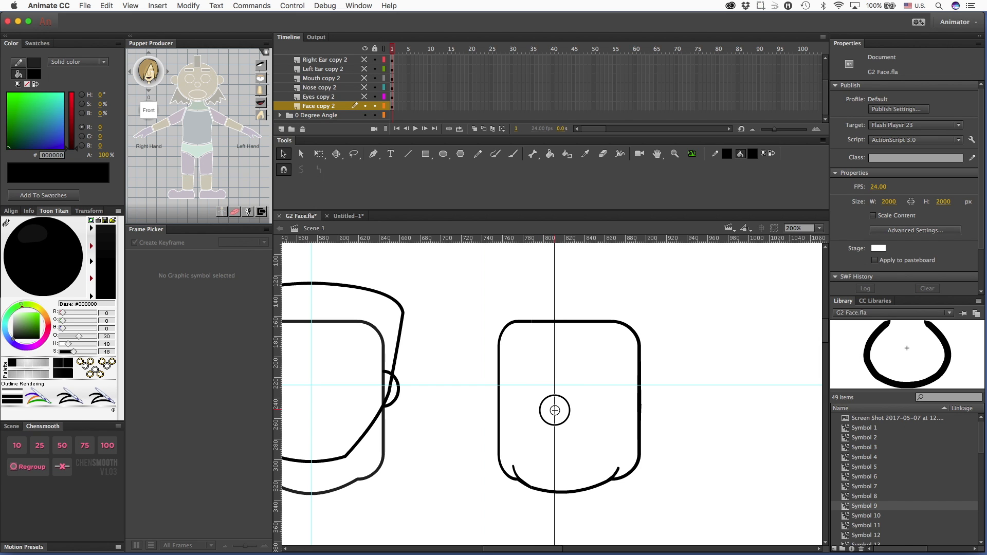
left_click_drag(555, 410, 556, 414)
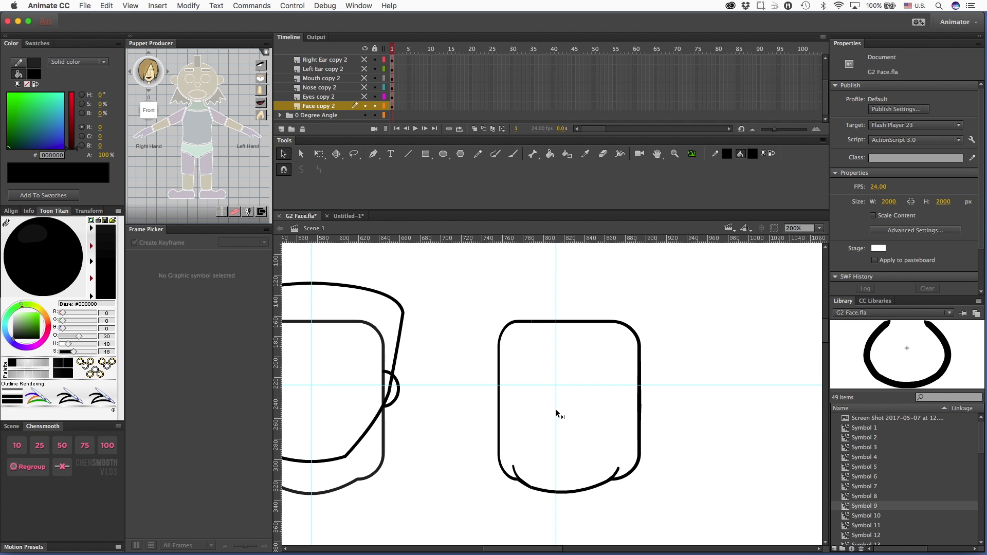
- Show the Eyes copy 2 layer and nudge both eyes sideways until they sit evenly around the vertical guide
left_click(364, 97)
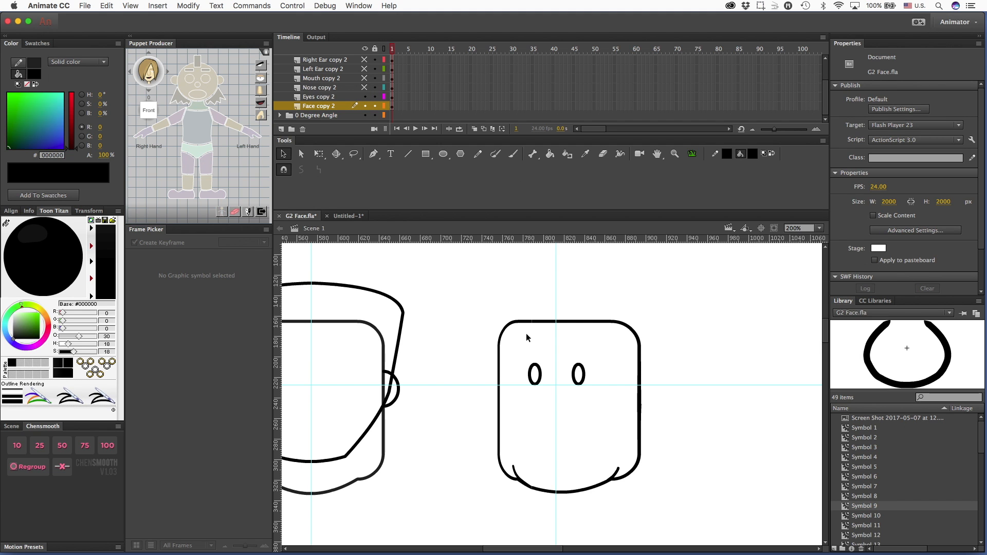
left_click_drag(522, 353, 595, 394)
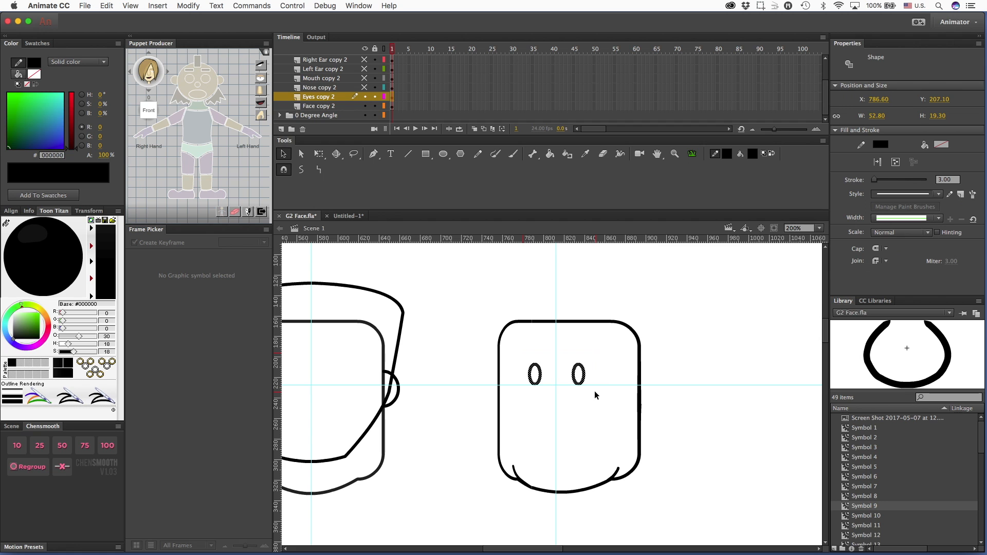
key("Left")
key("Left")
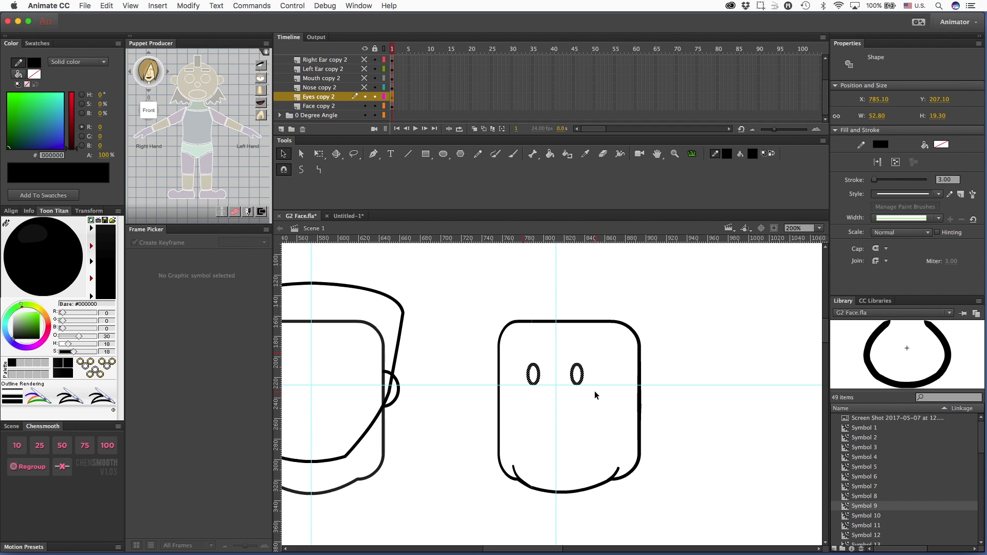
key("Right")
key("Right")
key("Escape")
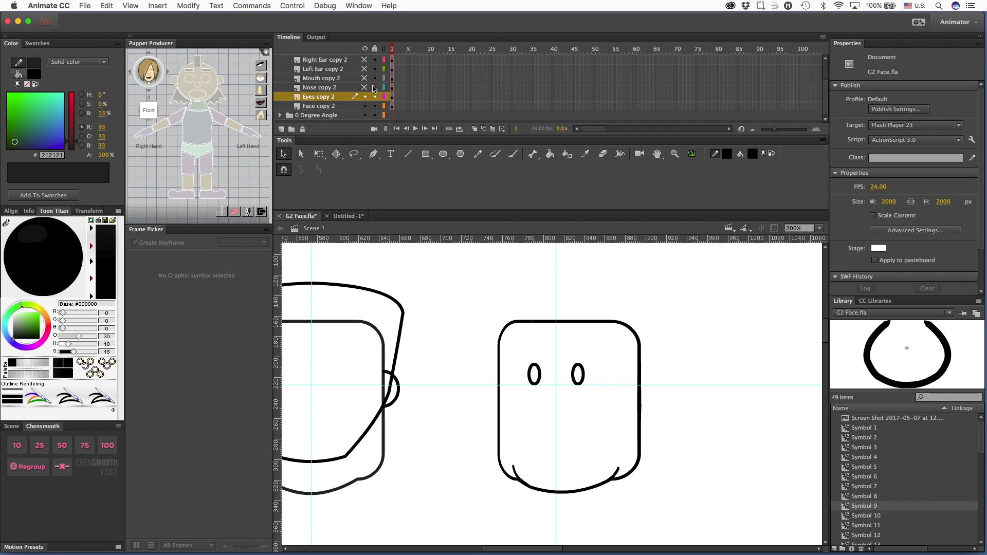
- Show the Nose copy 2 layer and nudge the nose slightly left to centre it on the vertical guide
left_click(366, 89)
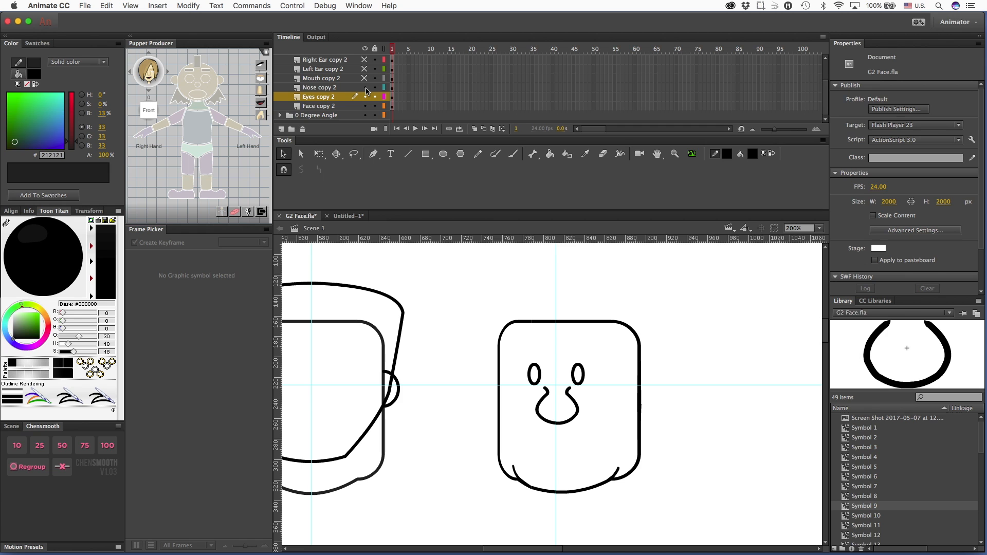
key("q")
left_click(565, 417)
key("Left")
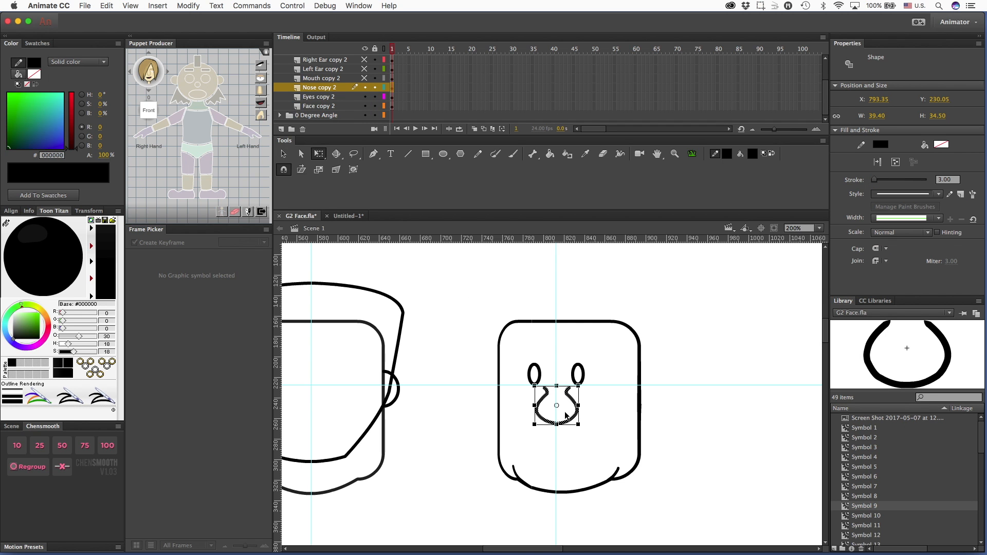
key("Left")
left_click(673, 427)
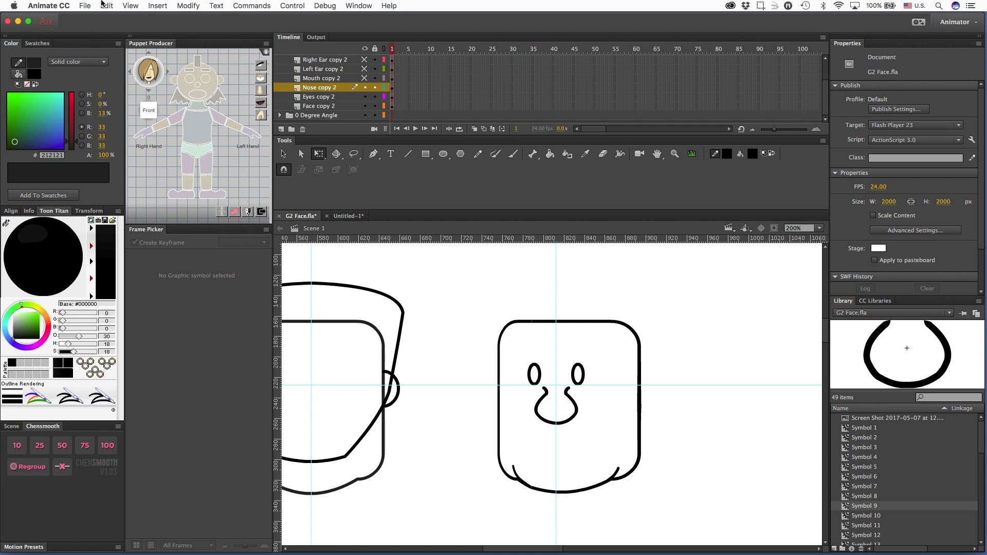
- Lock the guides
left_click(130, 6)
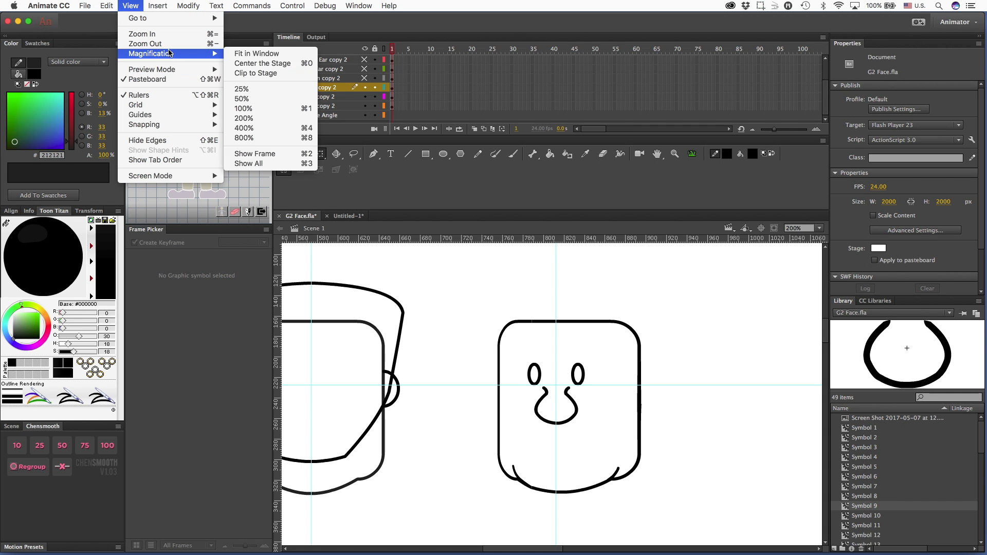
mouse_move(175, 115)
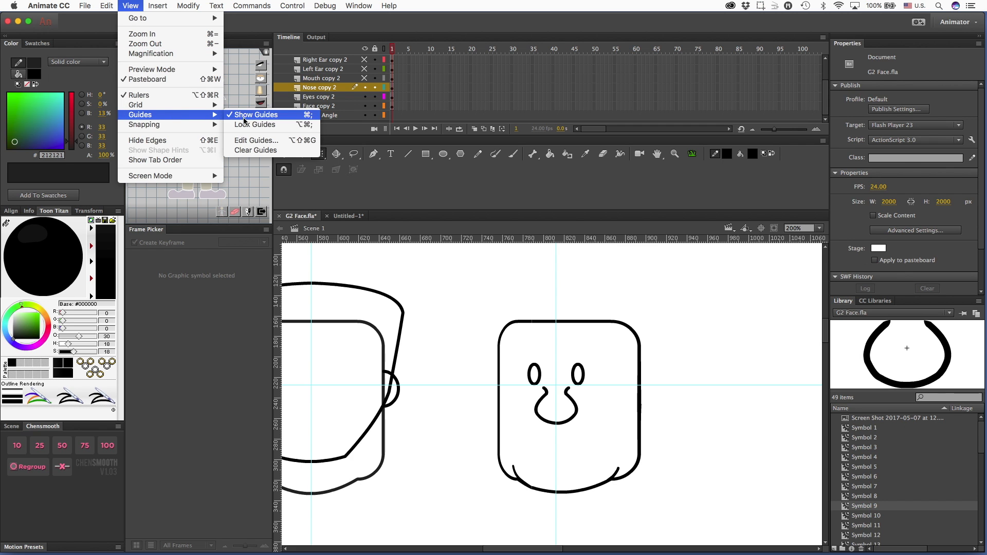
left_click(250, 125)
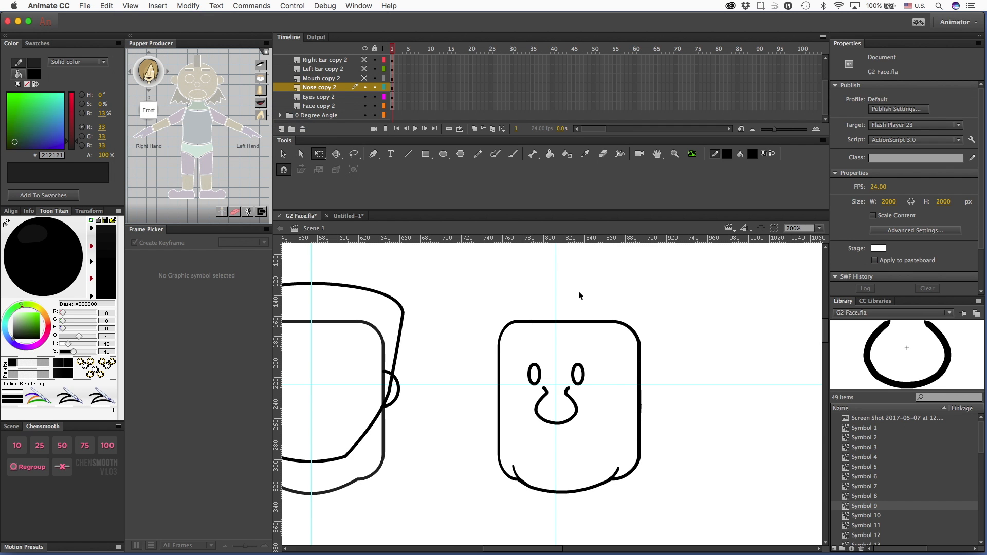
- Delete the upper right side stroke of the nose, from its bridge to the nostril
key("super+equal")
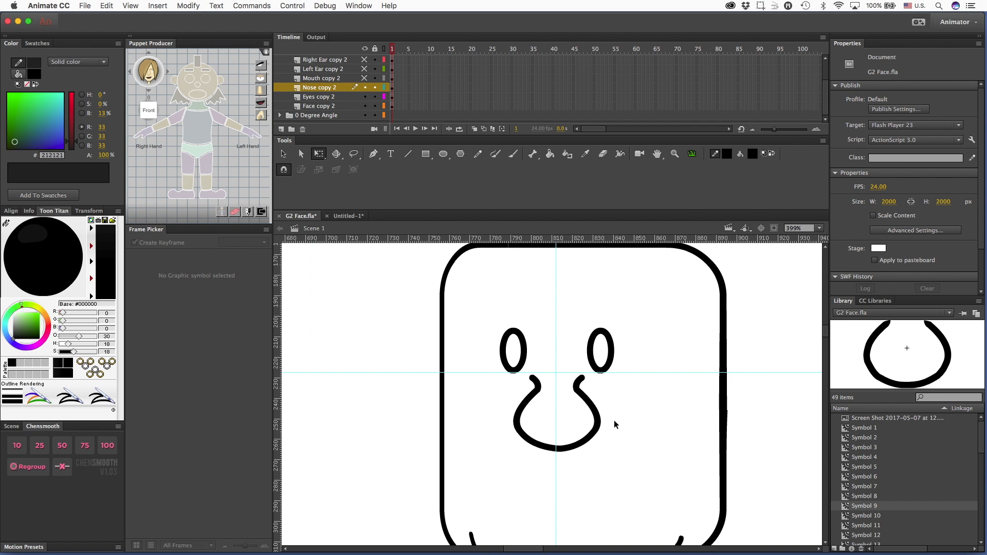
left_click_drag(625, 425, 561, 378)
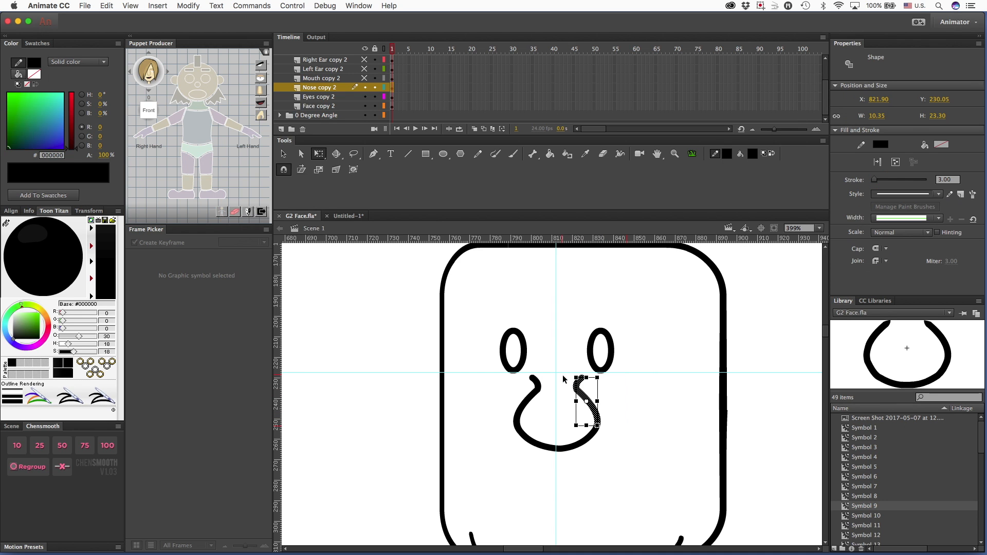
key("Delete")
- With the Face and Eyes layers locked, extend the nose bridge up to the eye line, shorten its right end, and lock the Nose layer
left_click_drag(375, 106, 374, 97)
left_click_drag(533, 378, 536, 374)
left_click_drag(516, 424, 520, 428)
left_click_drag(596, 425, 589, 433)
left_click_drag(527, 398, 525, 396)
scroll(616, 392, "down", 1)
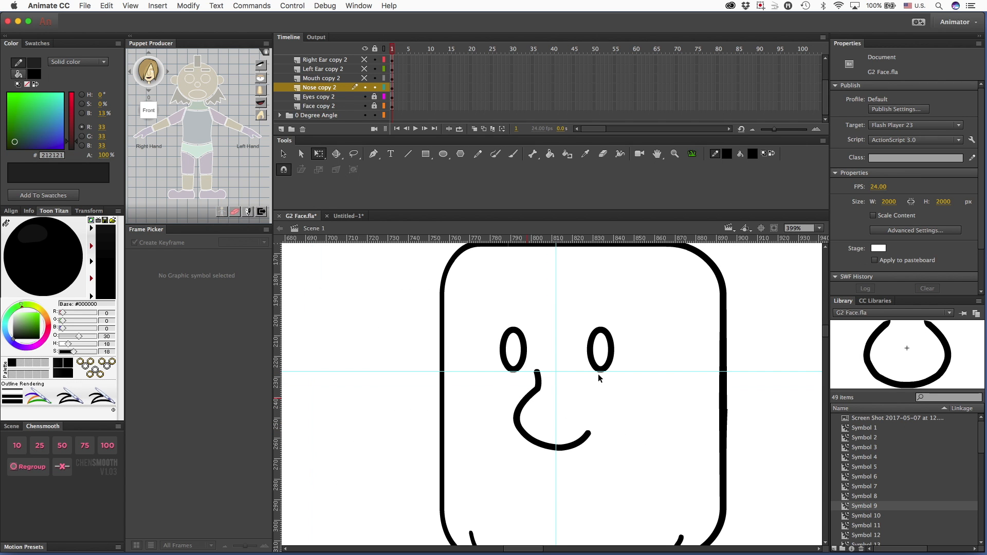
left_click(375, 87)
- Show the Mouth copy 2 layer, nudge the mouth left to centre it on the vertical guide, and lock the layer
left_click(364, 79)
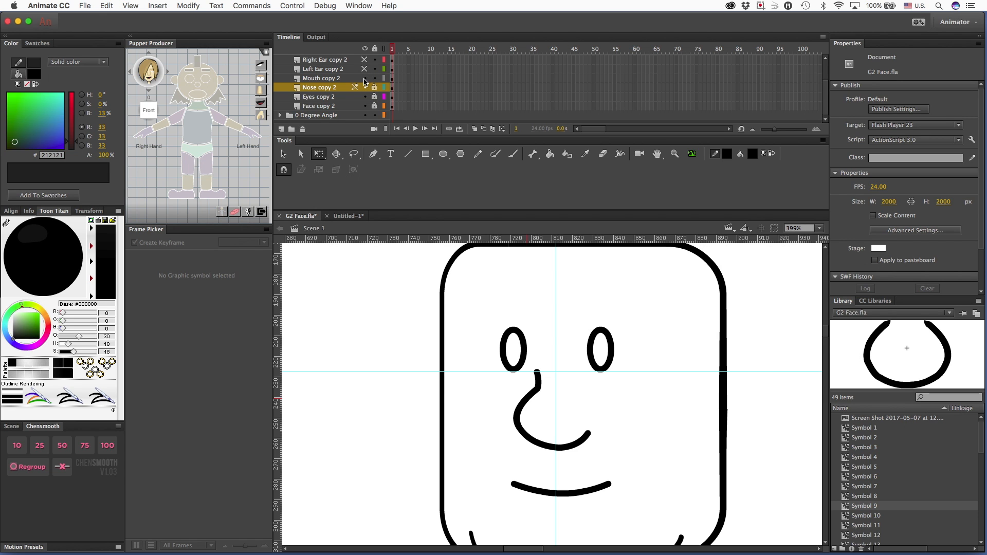
left_click(573, 495)
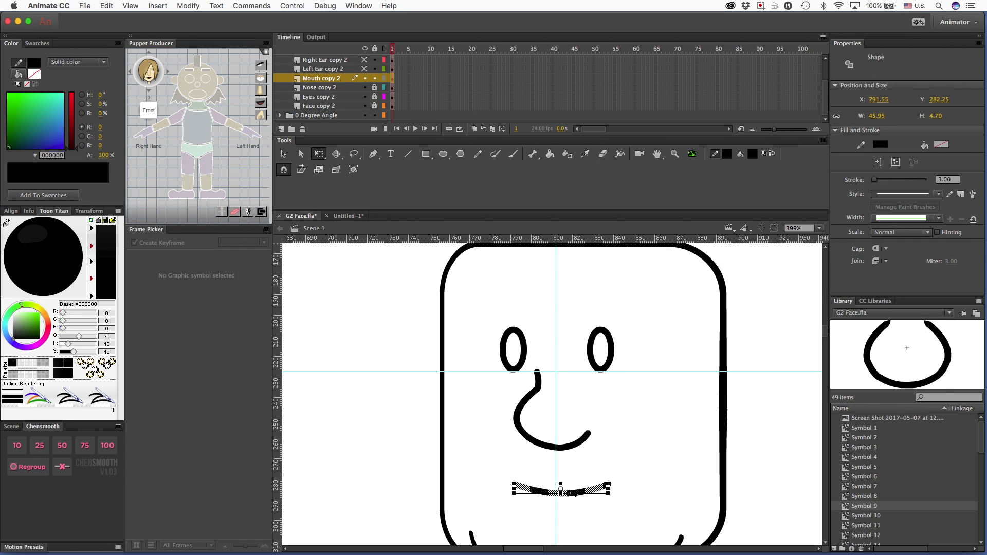
key("Left")
key("Left")
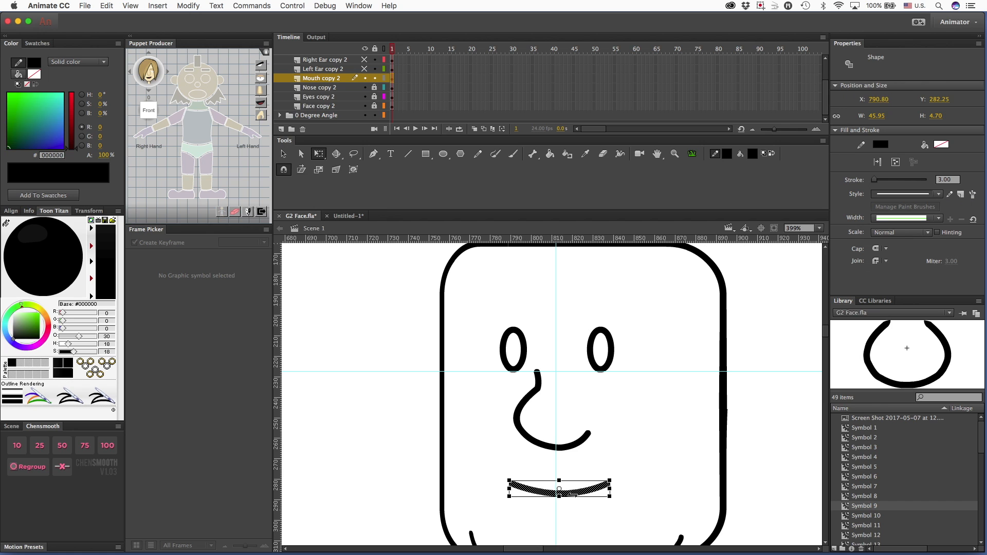
key("Left")
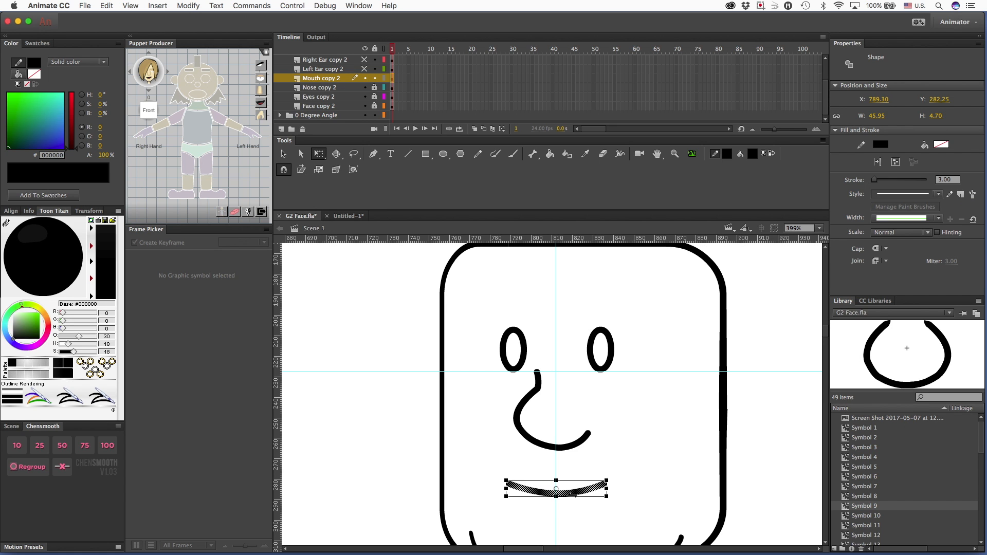
left_click(381, 425)
scroll(381, 425, "down", 2)
left_click(374, 77)
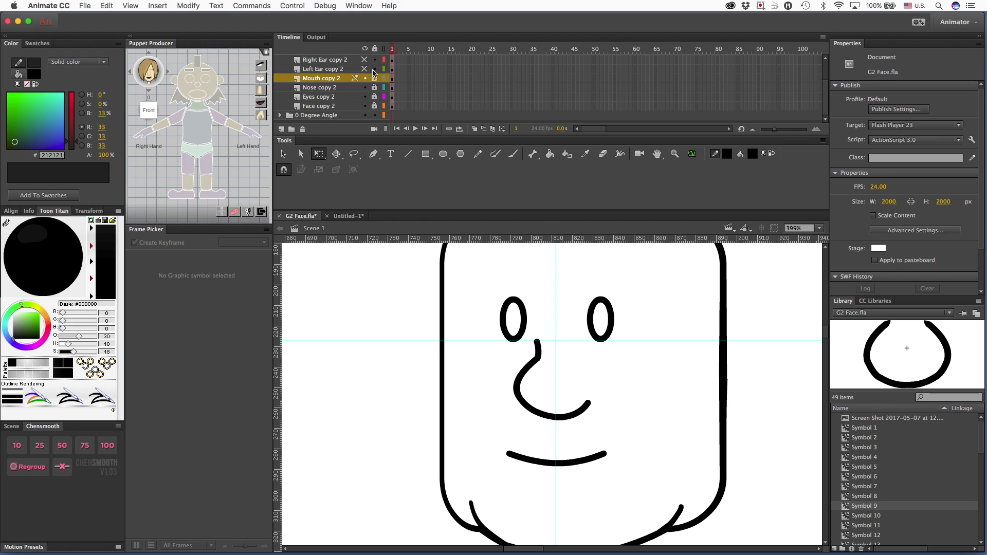
- Show the Left Ear copy 2 layer, widen the ear to about 20.8 px, and shift it right until its ends meet the face's edge
left_click(364, 69)
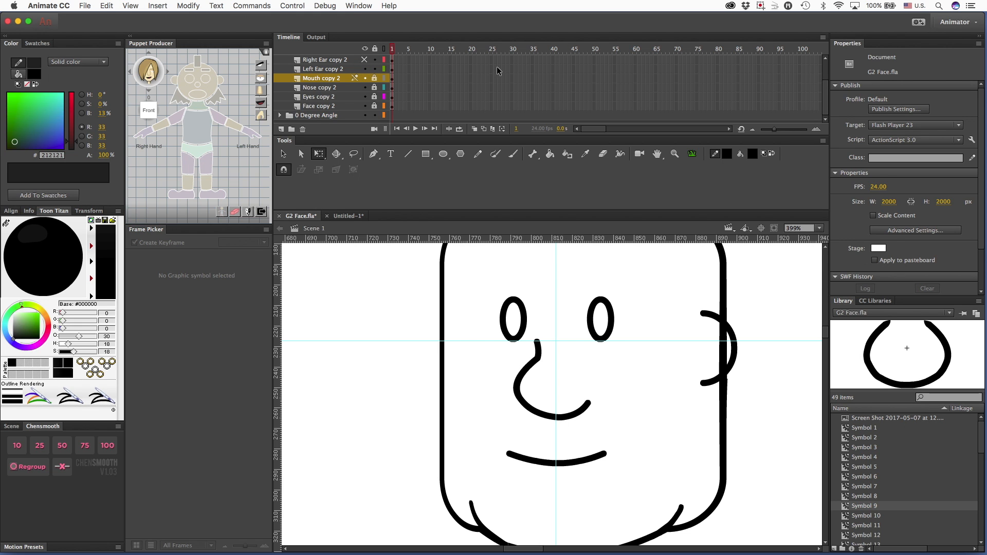
left_click(735, 352)
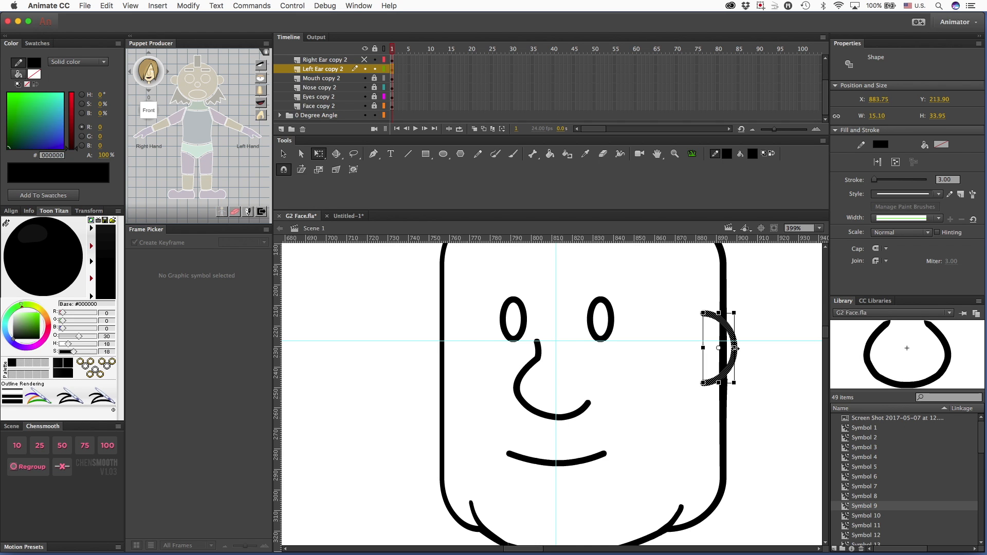
mouse_move(734, 348)
left_mouse_down()
mouse_move(743, 348)
mouse_move(700, 346)
mouse_move(751, 346)
left_mouse_up()
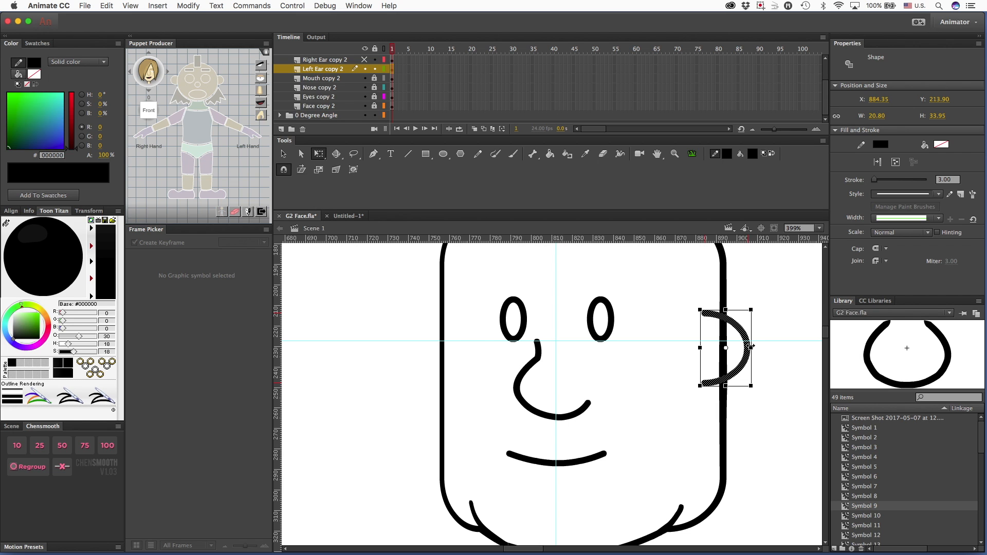
key("Right")
key("Right")
key("Right")
key("Right")
key("Right")
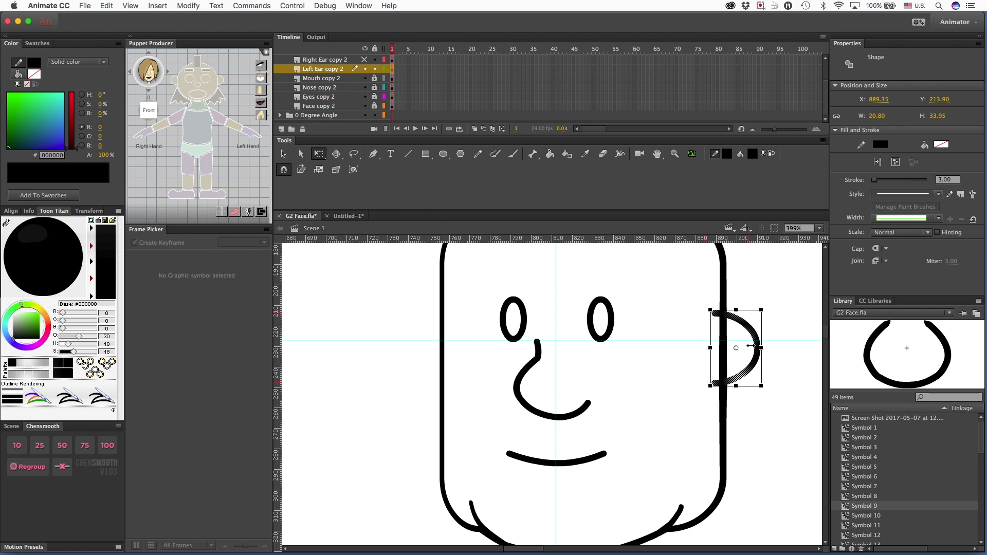
key("Right")
key("Right")
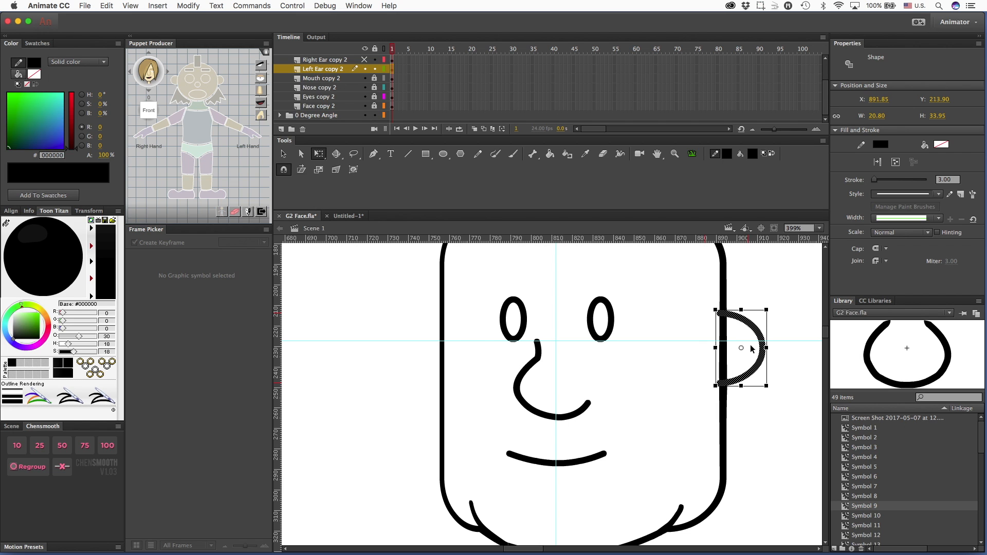
- Show the Right Ear copy 2 layer and move the ear right until it overlaps the face's left edge
left_click(364, 61)
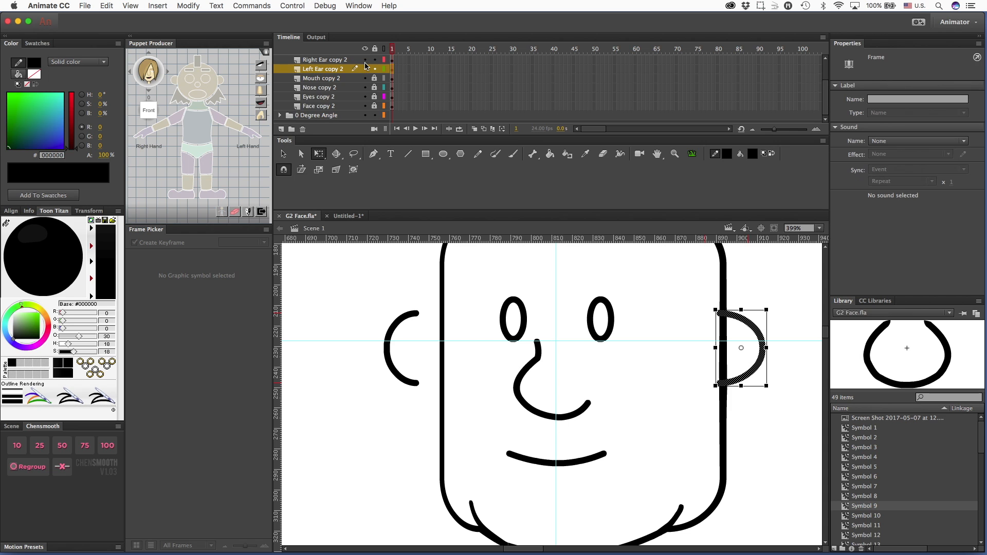
left_click(323, 60)
key("Right")
key("Right")
key("Right")
key("Right")
key("Right")
key("Right")
key("Right")
key("Right")
key("Right")
key("Right")
key("Right")
key("Right")
key("Right")
key("Right")
key("Right")
key("Right")
key("Right")
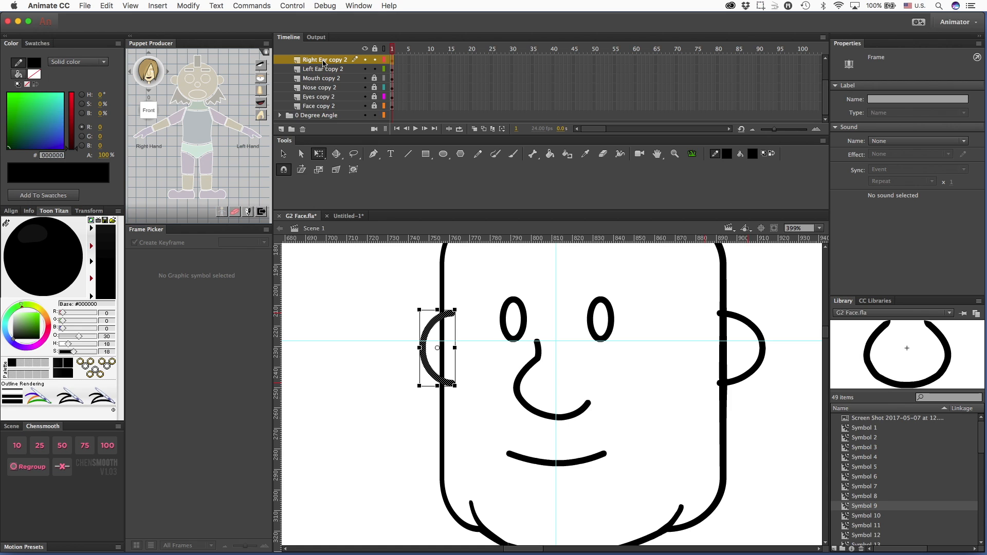
key("Right")
key("Right")
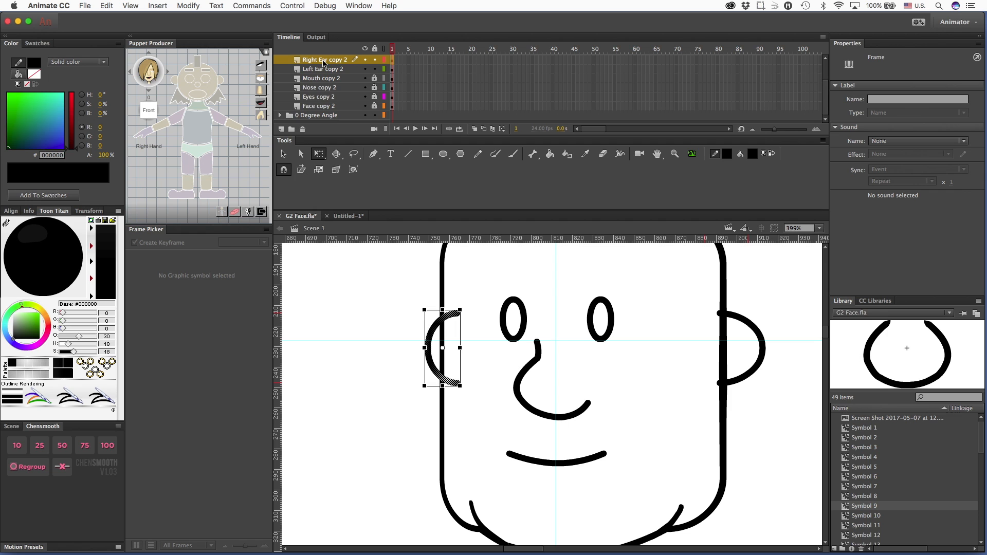
- Move the Right Ear copy 2 layer directly below the Face copy 2 layer
key("super+minus")
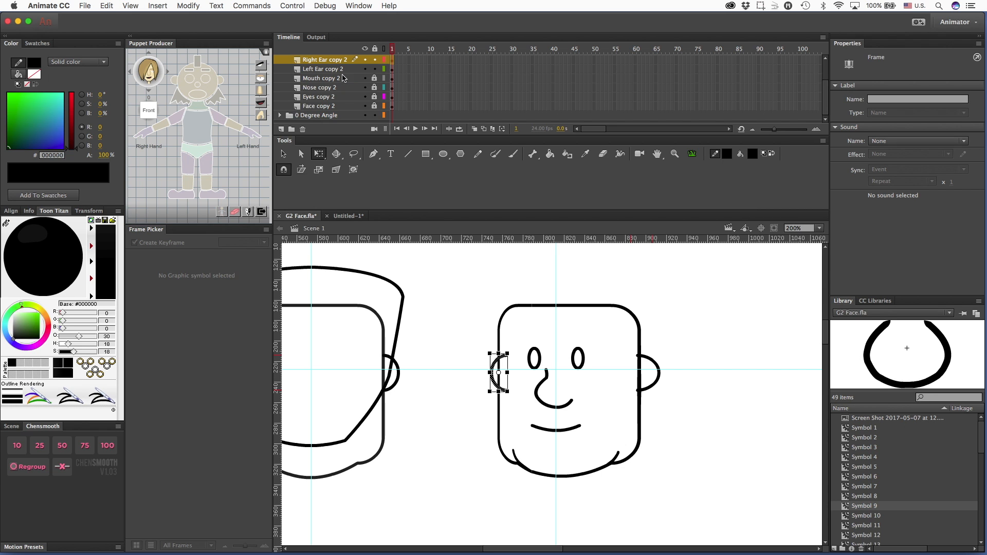
left_click_drag(304, 62, 299, 111)
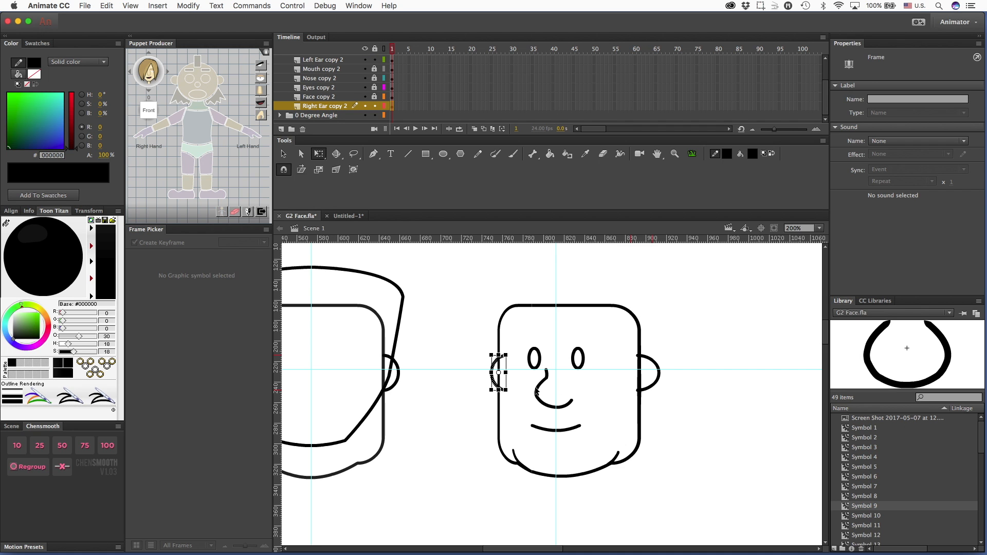
left_click(454, 325)
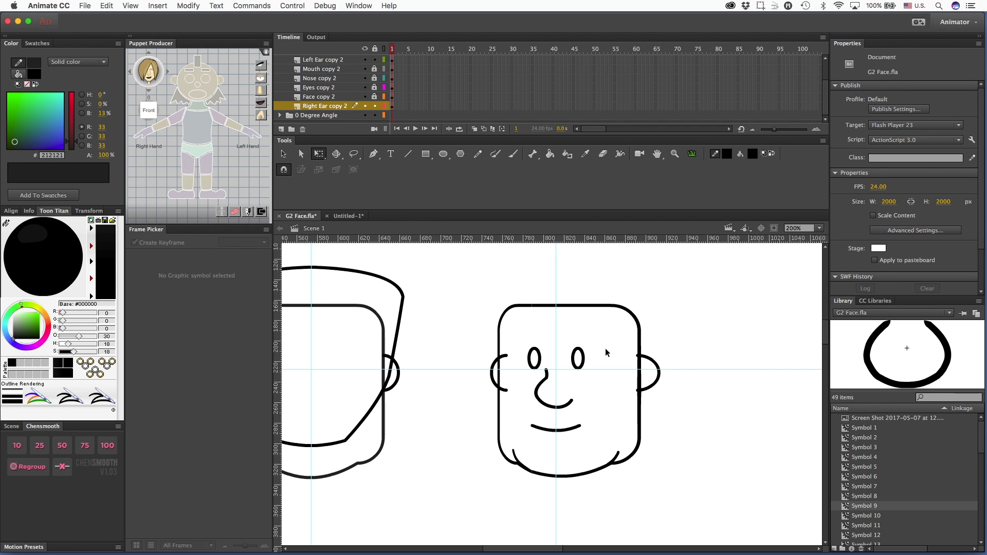
- Show the front hair copy layer and delete the half of the hair to the right of the vertical guide
scroll(369, 79, "up", 2)
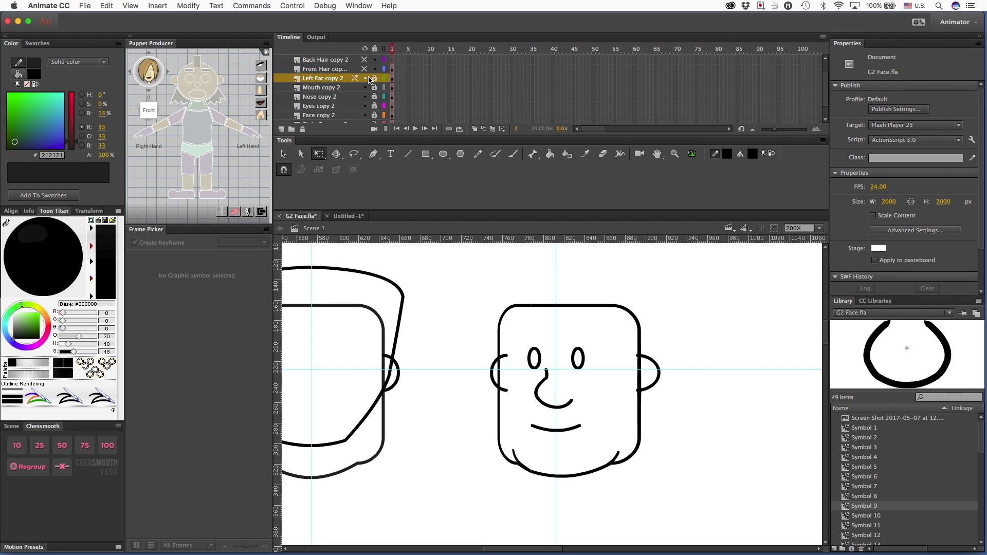
left_click(366, 70)
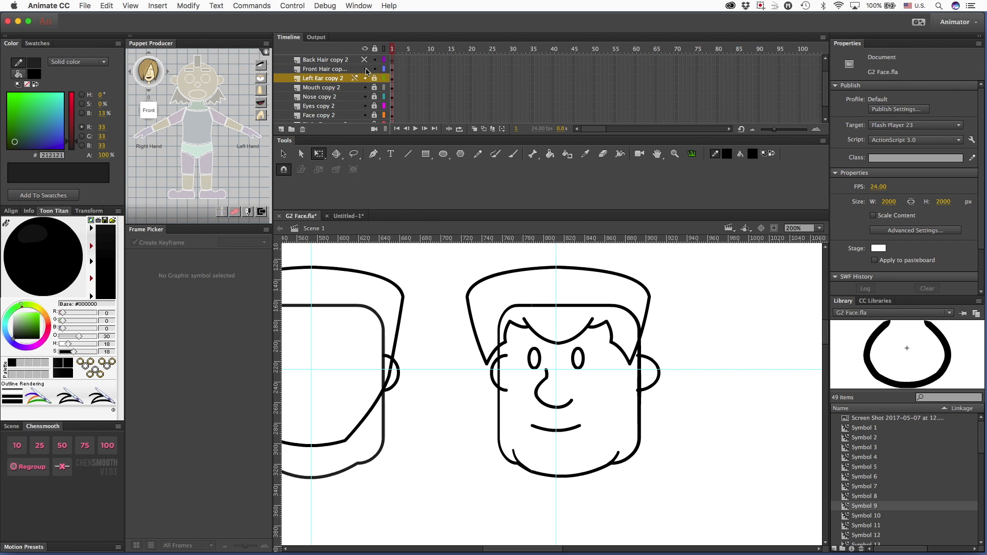
mouse_move(678, 436)
left_mouse_down()
mouse_move(584, 269)
mouse_move(557, 257)
left_mouse_up()
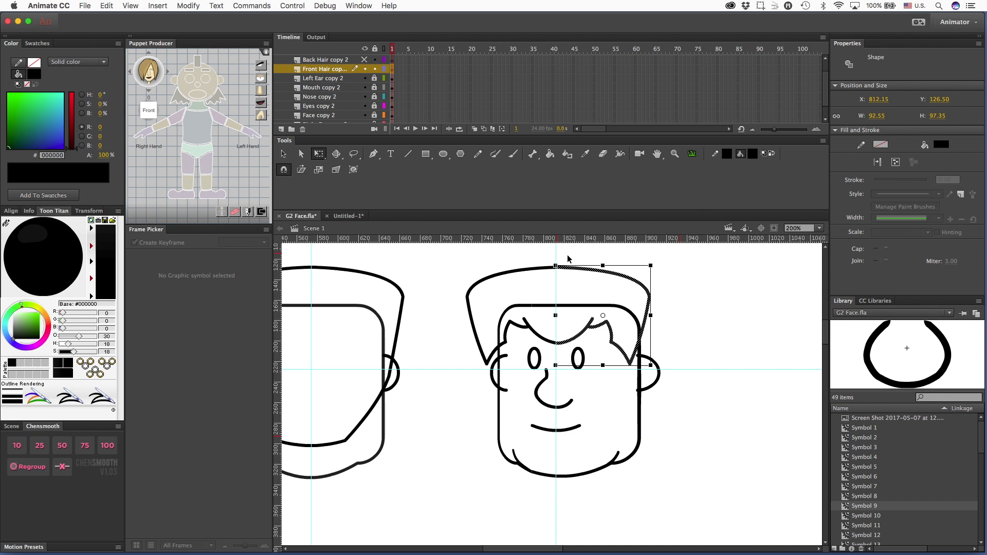
key("Delete")
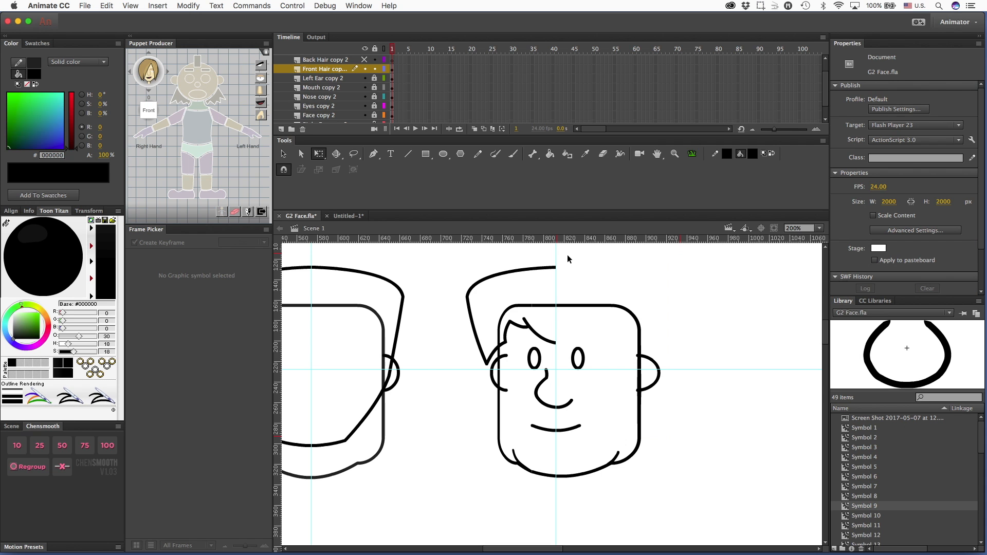
- Narrow the remaining left half of the front hair toward the vertical guide, keeping its inner edge on the guide
left_click_drag(439, 261, 567, 395)
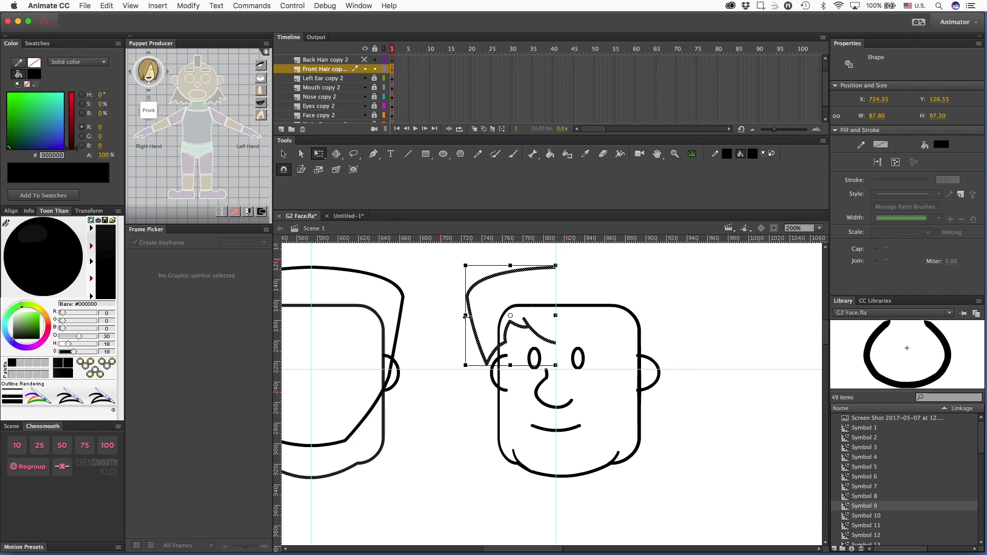
left_click_drag(465, 315, 481, 314)
left_click(566, 338)
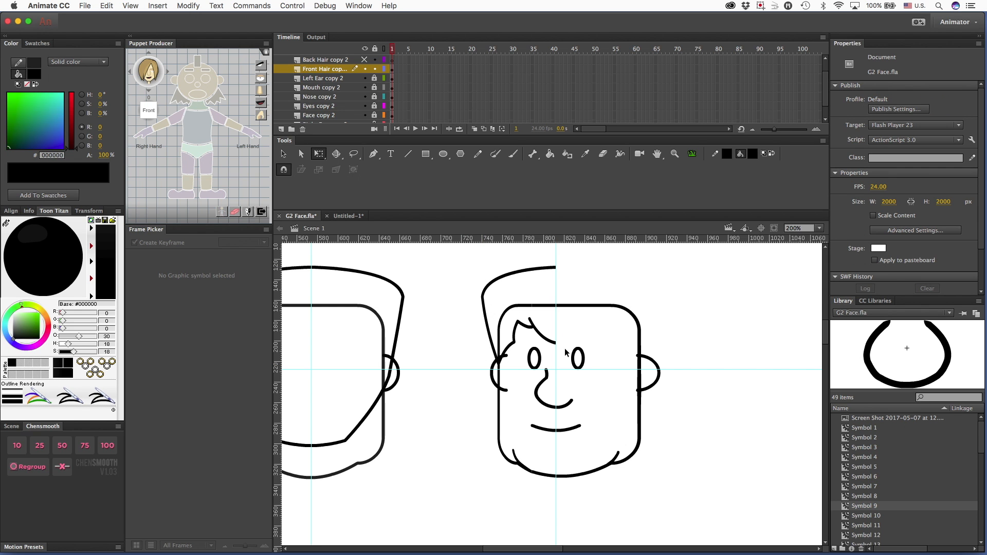
- Duplicate the remaining left half of the front hair in place and flip the copy horizontally
left_click_drag(570, 377, 500, 312)
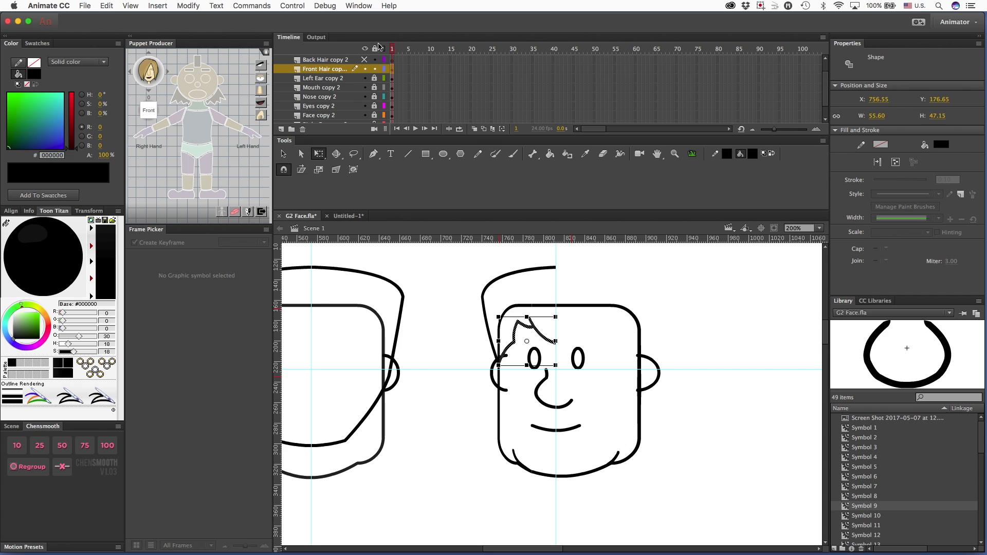
left_click(188, 6)
mouse_move(238, 135)
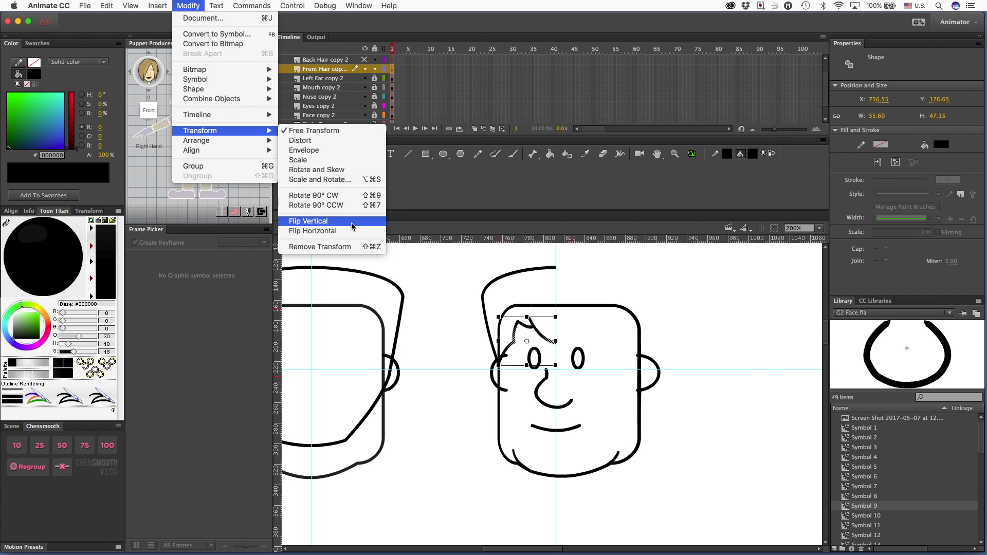
left_click(349, 230)
- Move the flipped hair copy right until it meets the left half at the vertical guide, and widen it to the face's right edge
key("Right")
key("Right")
key("Right")
key("Right")
key("Right")
key("Right")
key("Right")
key("Right")
key("Right")
key("Right")
key("Right")
key("Right")
key("Right")
key("Right")
key("Right")
key("Right")
key("Right")
key("Right")
key("Right")
key("Right")
key("Right")
key("Right")
key("Right")
key("Right")
key("Right")
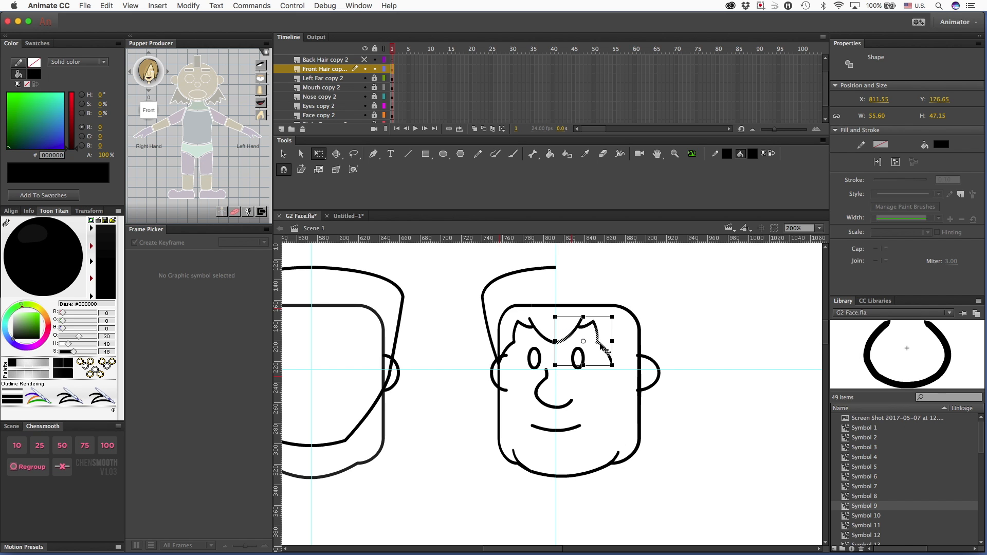
left_click_drag(612, 341, 643, 341)
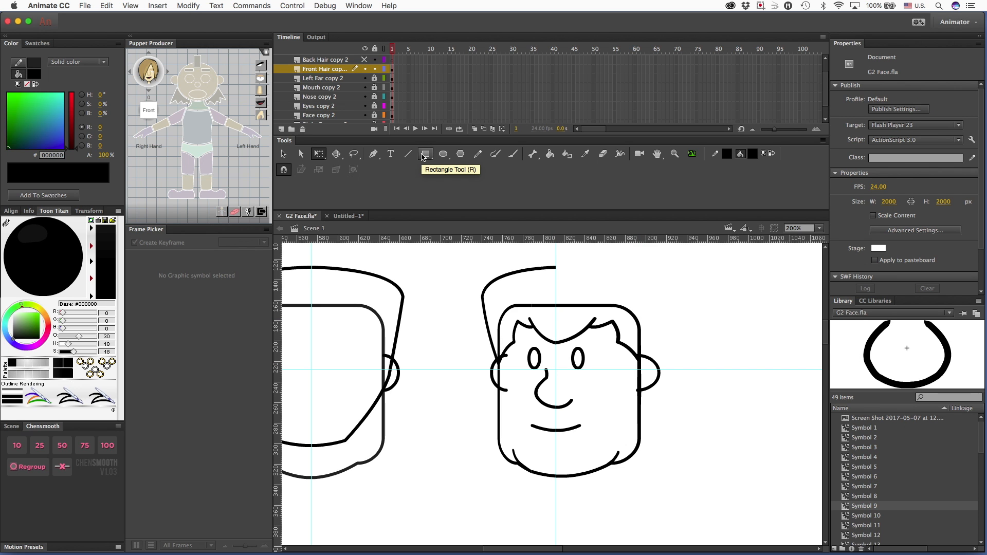
- Hide the guides and draw a straight line from the open end of the hair's top outline to the upper end of the right-hand hair curve
key("super+semicolon")
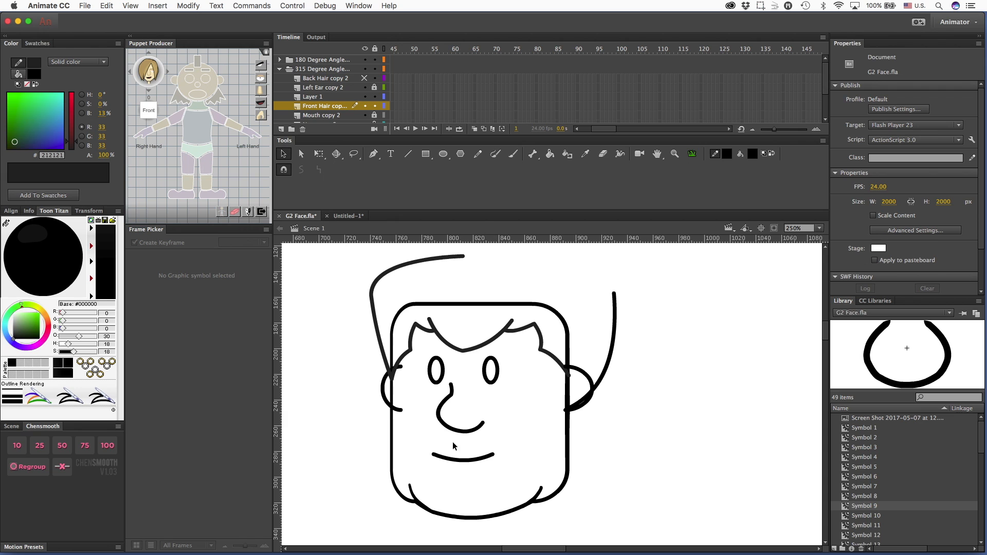
scroll(454, 435, "up", 3)
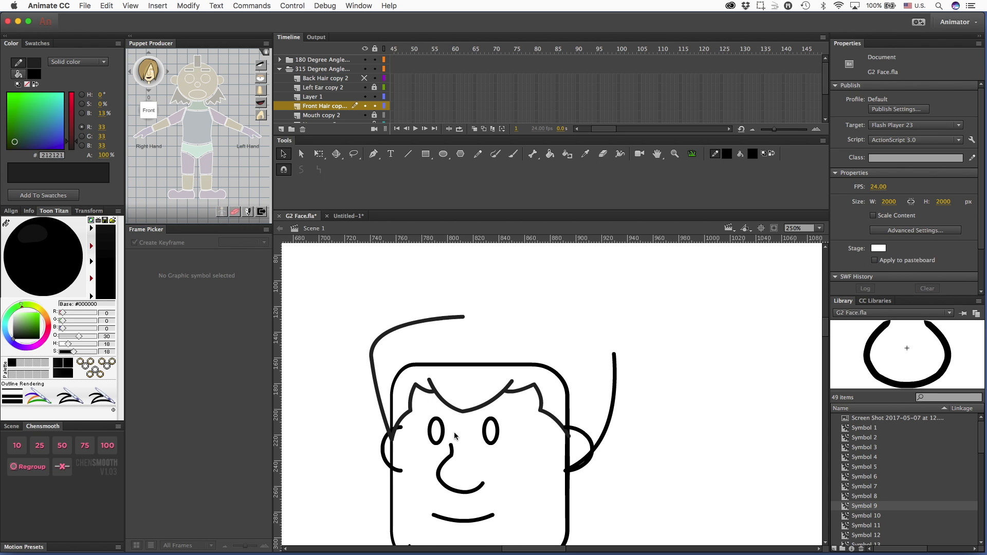
key("n")
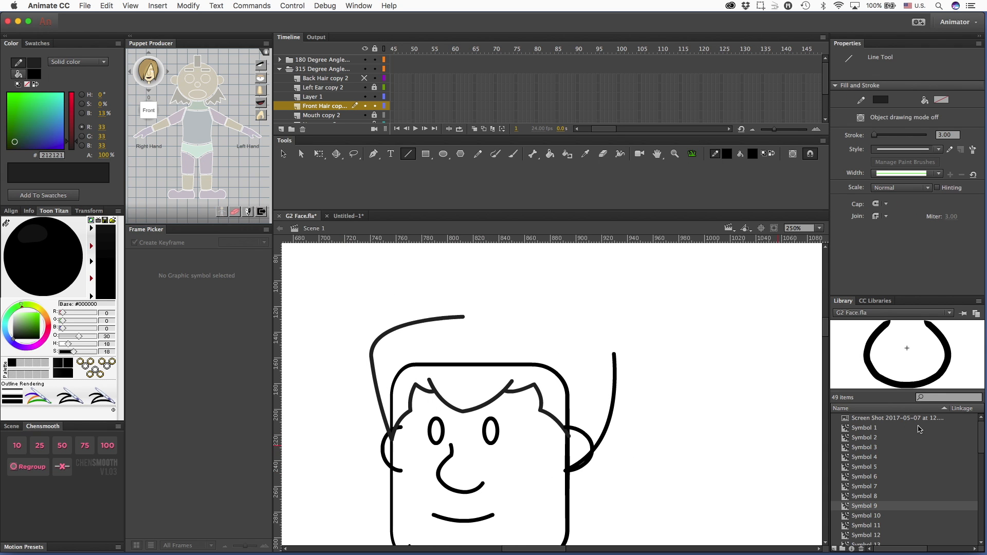
mouse_move(462, 316)
left_mouse_down()
mouse_move(524, 322)
mouse_move(614, 353)
left_mouse_up()
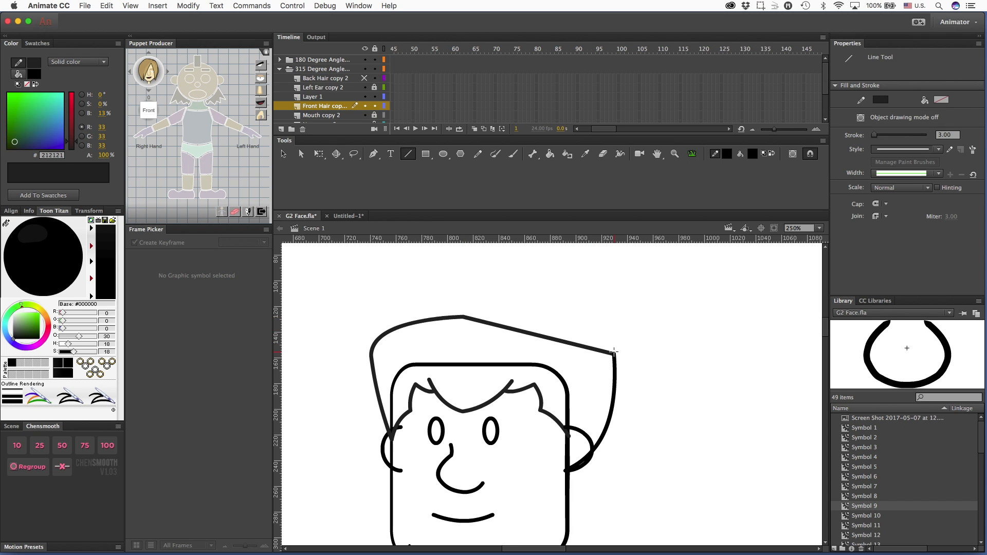
- Bend the new line into a rounded hair top, lower its right corner slightly, and extend the right-hand hair curve below the ear
key("v")
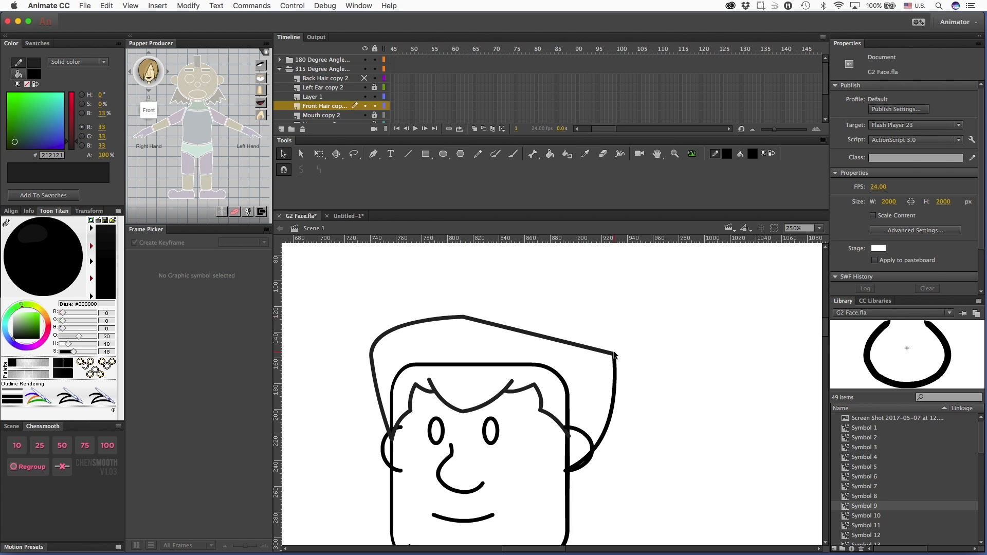
left_click_drag(538, 335, 571, 323)
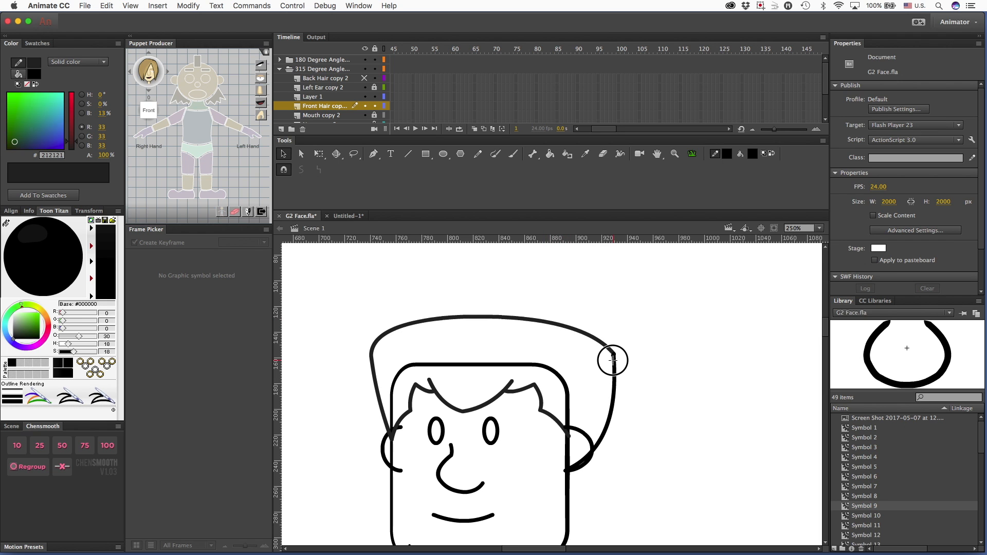
left_click_drag(615, 357, 614, 354)
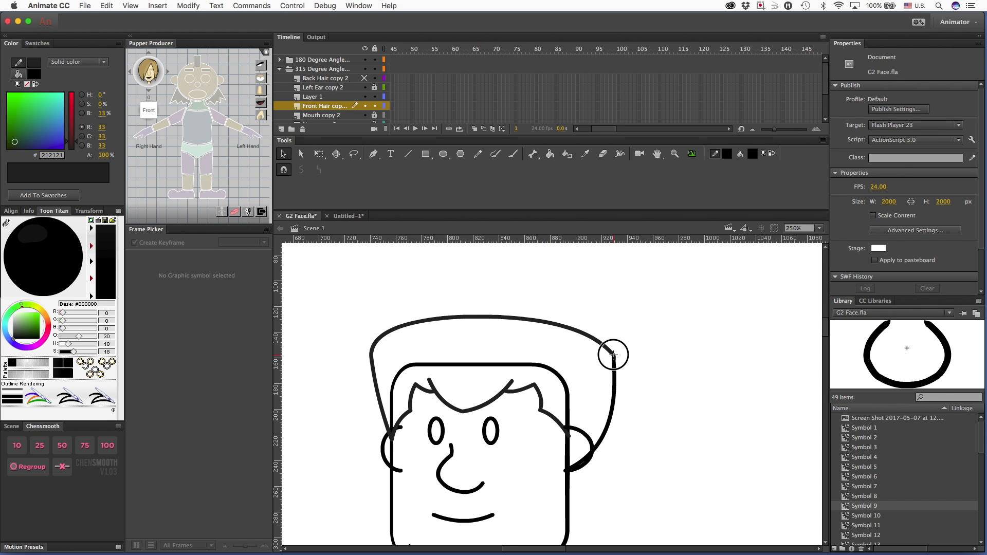
left_click_drag(615, 357, 616, 365)
left_click_drag(578, 333, 581, 330)
left_click_drag(615, 363, 615, 366)
left_click_drag(567, 473, 598, 473)
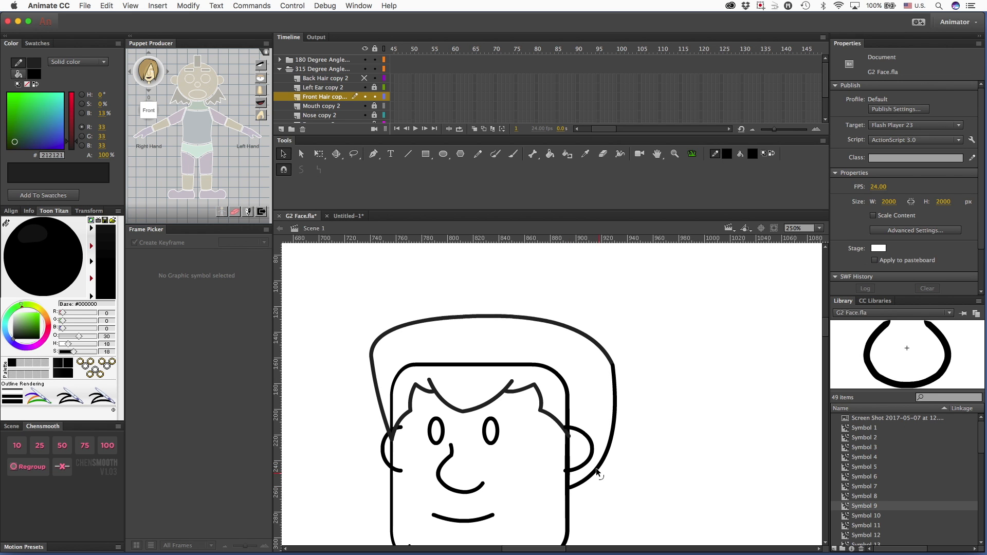
key("super+minus")
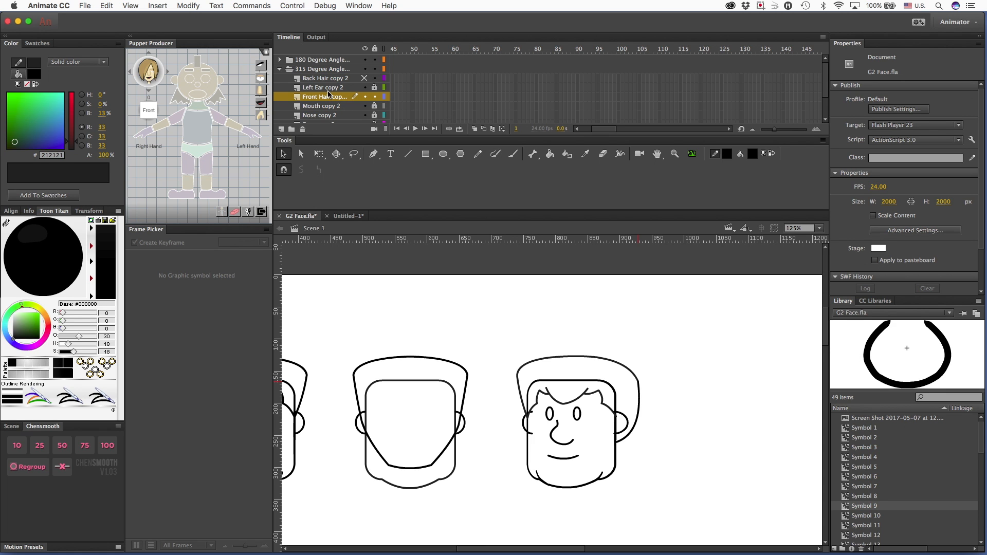
- Duplicate the 315 Degree Angle layer folder and change the copy's angle in its name to 225
left_click(279, 70)
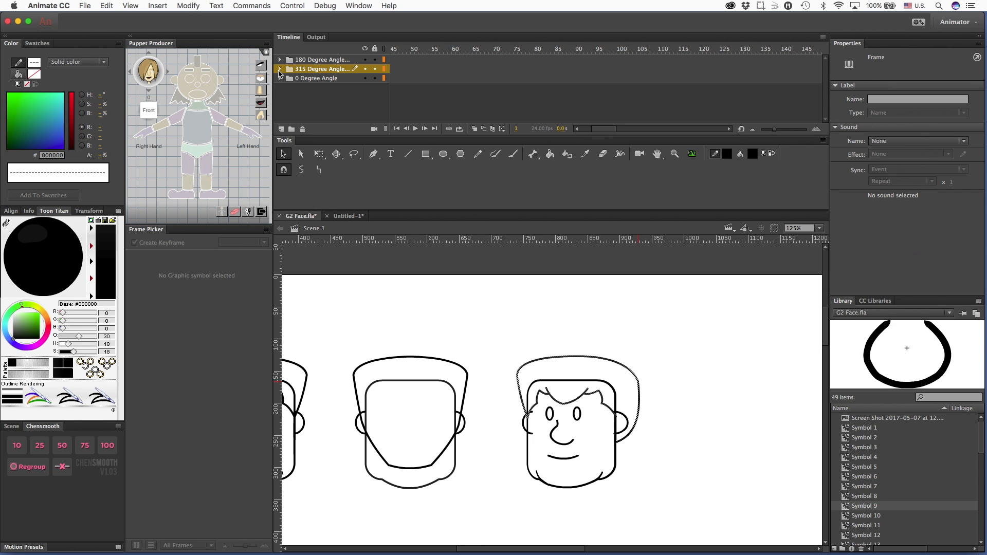
right_click(305, 71)
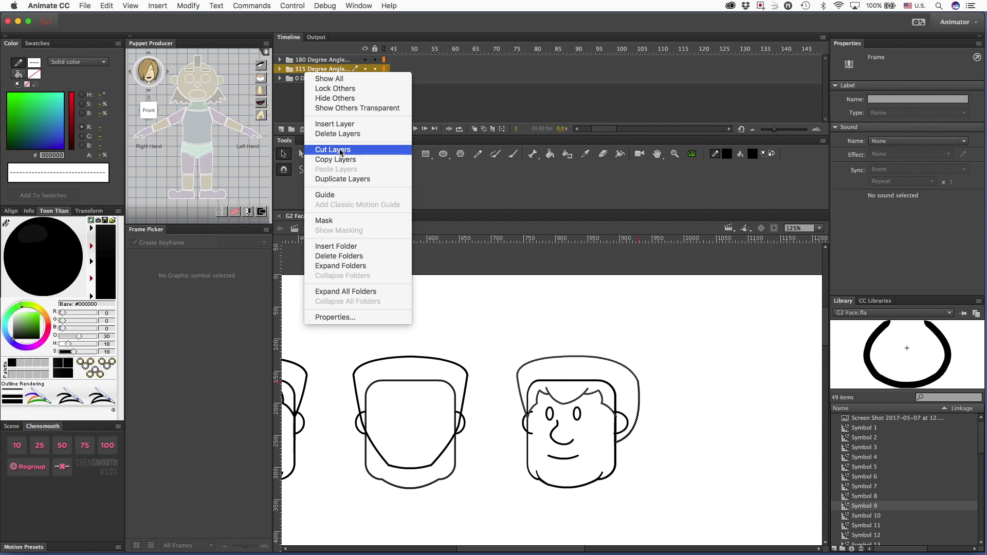
left_click(340, 179)
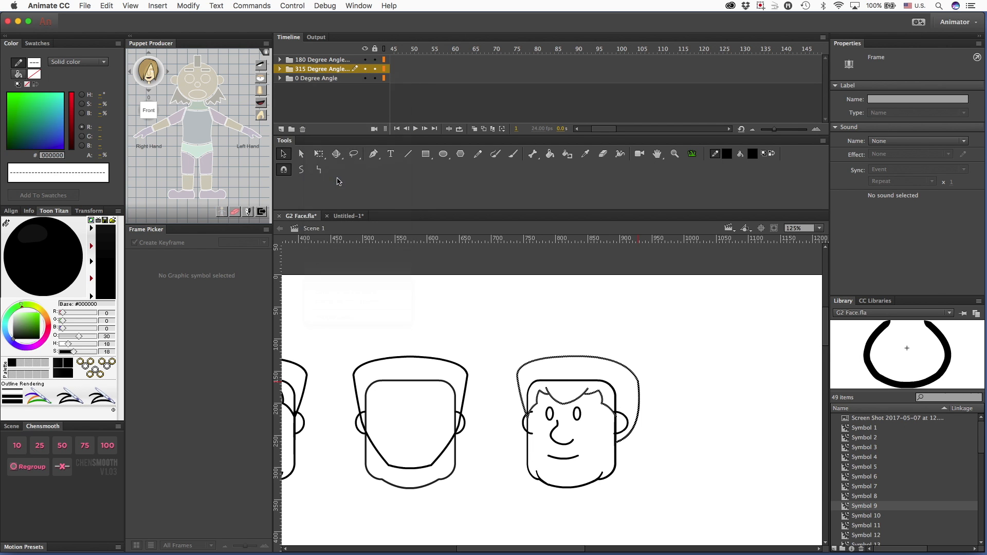
double_click(305, 69)
left_click(306, 69)
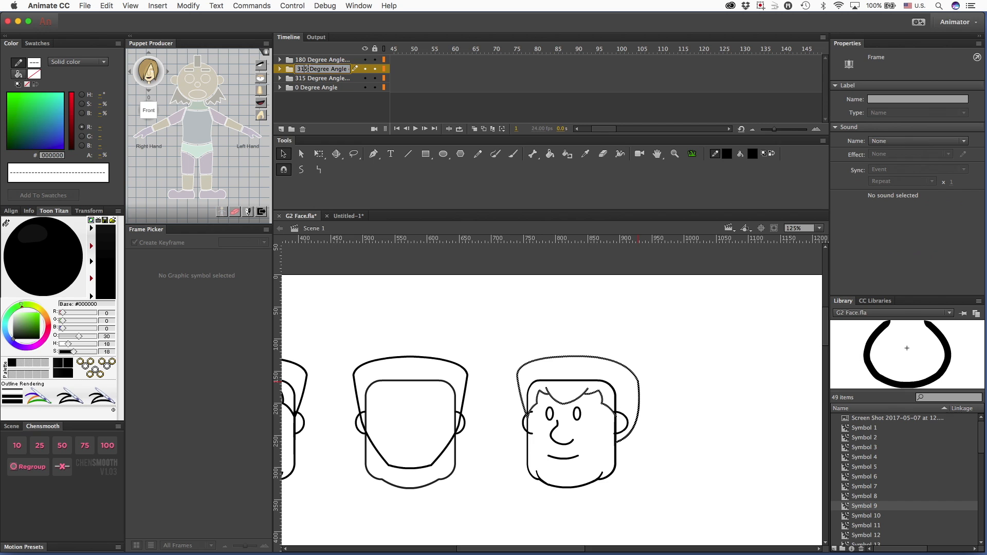
double_click(305, 69)
type("225")
key("Return")
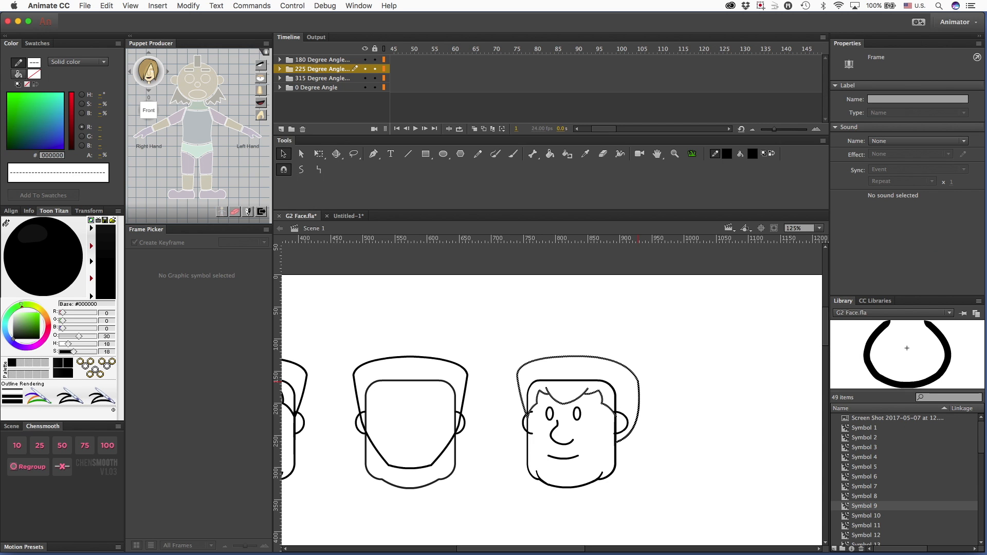
- Expand the 225 Degree Angle folder and unlock all layers
left_click(280, 69)
left_click(313, 80)
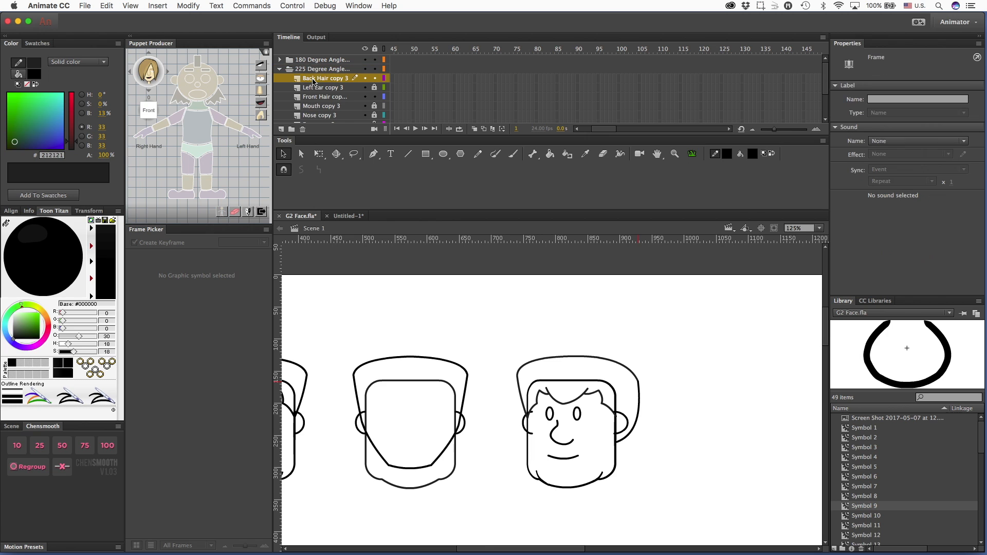
left_click(378, 50)
- Select all layers from Back Hair copy 3 to Right Ear copy 3 and move the duplicate head right, clear of the 315-degree head
left_click(317, 80)
scroll(315, 103, "down", 3)
scroll(315, 103, "down", 1)
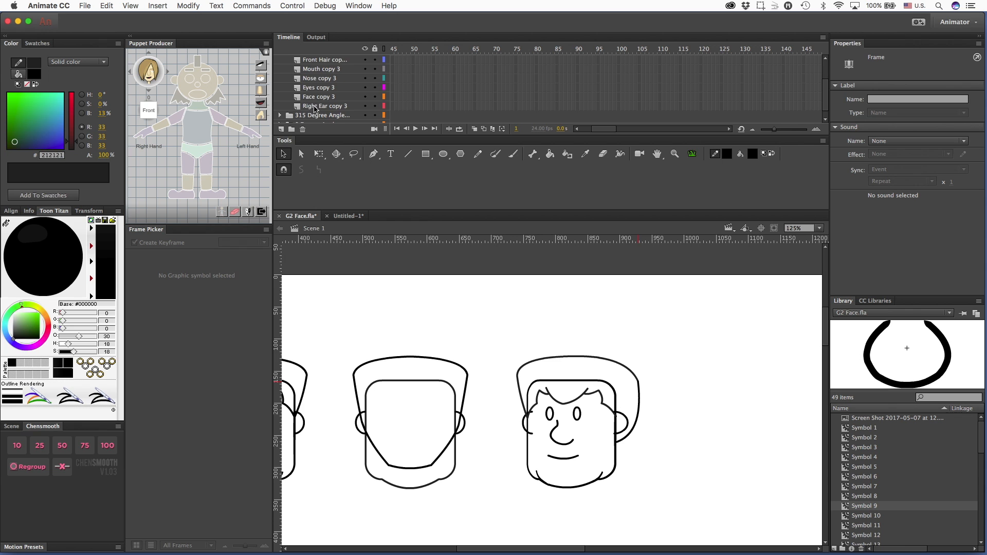
left_click(315, 107, "shift")
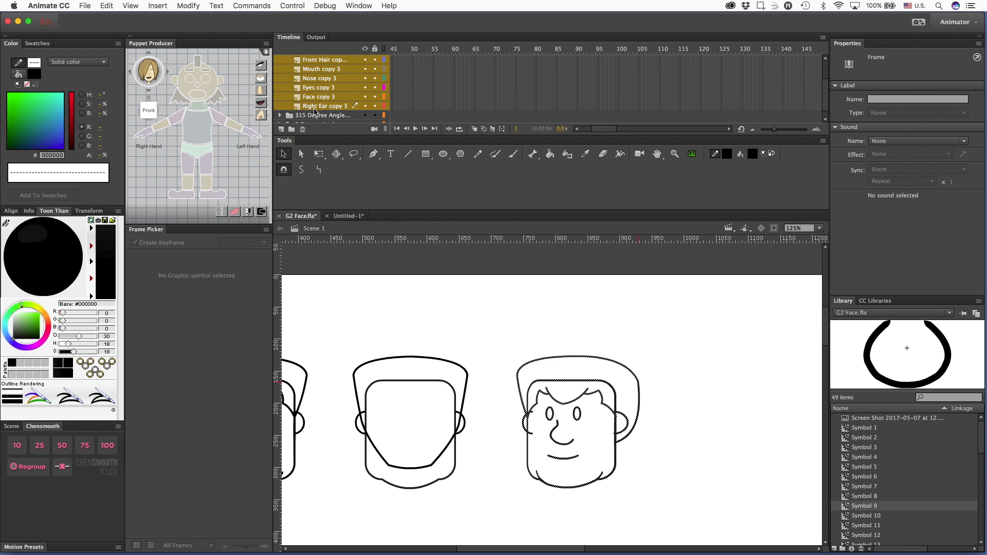
key("shift+Right")
key("shift+Right")
key("shift+Right")
key("shift+Right")
key("shift+Right")
key("shift+Right")
key("shift+Right")
key("shift+Right")
key("shift+Right")
key("shift+Right")
key("shift+Right")
key("shift+Right")
key("shift+Right")
key("shift+Right")
key("shift+Right")
key("shift+Right")
key("shift+Right")
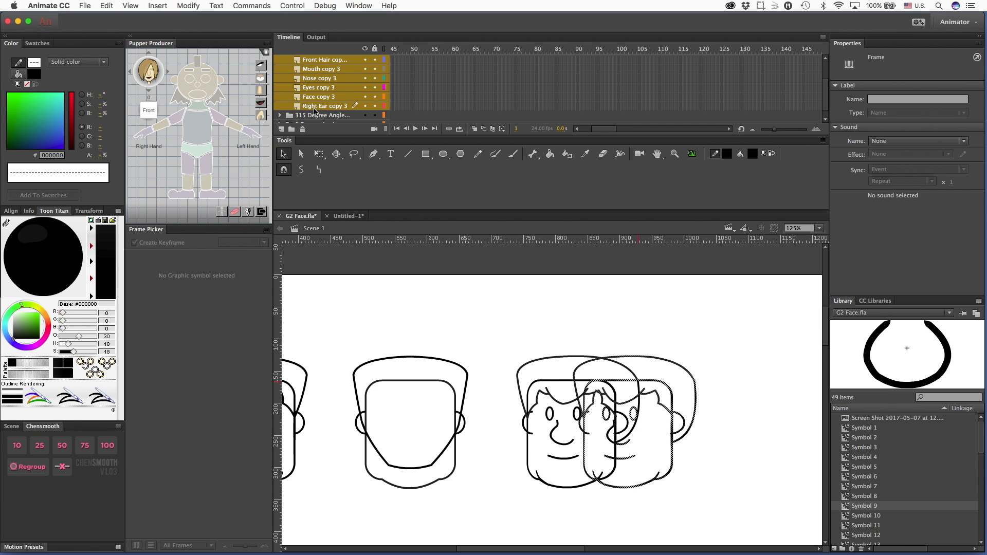
key("shift+Right")
key("shift+Right")
key("shift+Right")
key("shift+Right")
key("shift+Right")
key("shift+Right")
key("shift+Right")
key("shift+Right")
key("shift+Right")
key("shift+Right")
key("shift+Right")
key("shift+Right")
scroll(579, 353, "right", 5)
left_click(580, 352)
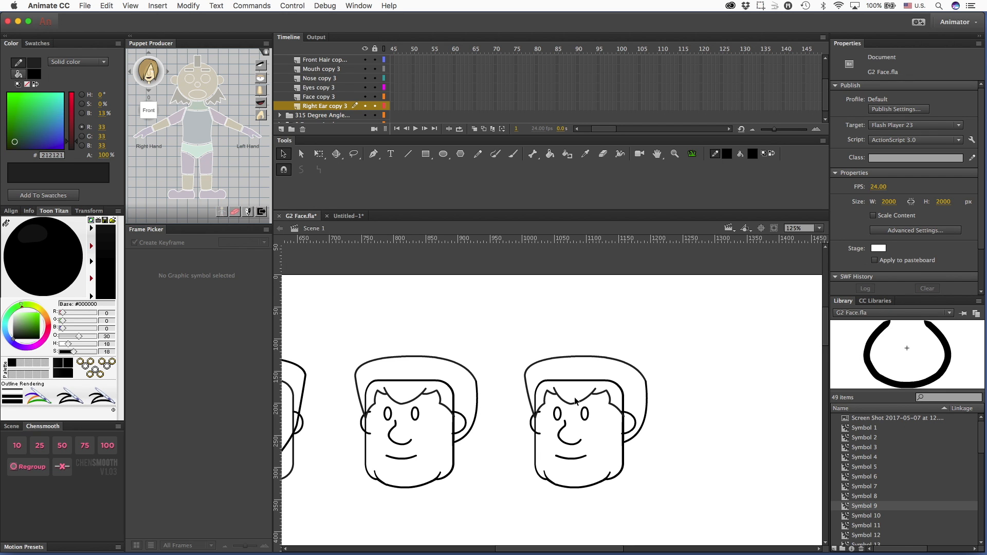
- Delete the mouth, both eyes and the right ear from the 225-degree head
left_click(572, 458)
key("Delete")
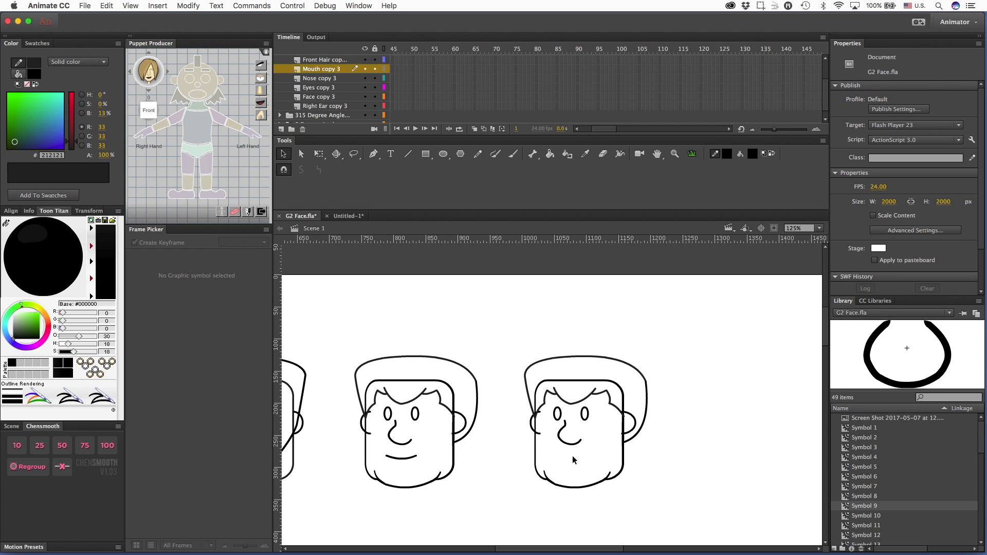
left_click(585, 419)
key("Delete")
left_click(557, 419)
key("Delete")
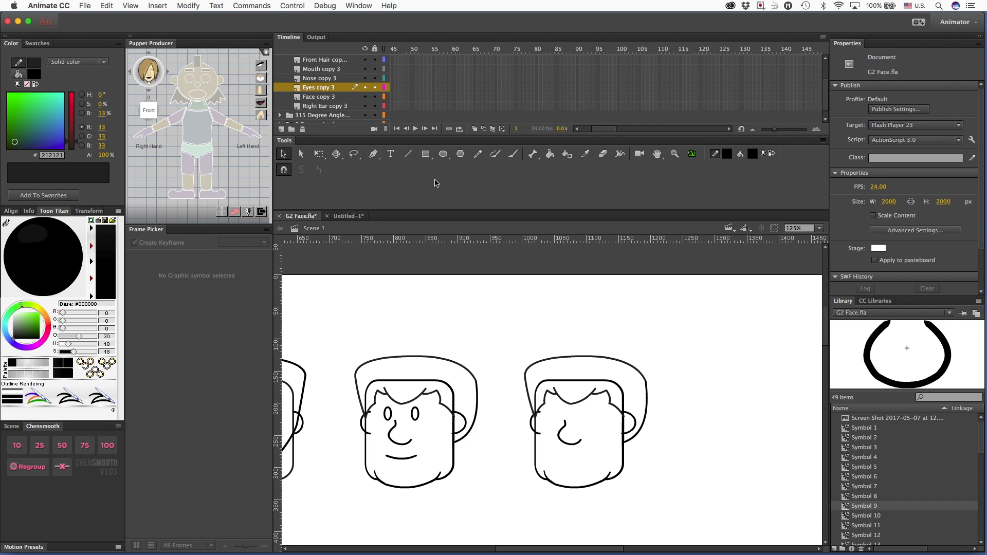
left_click(530, 426)
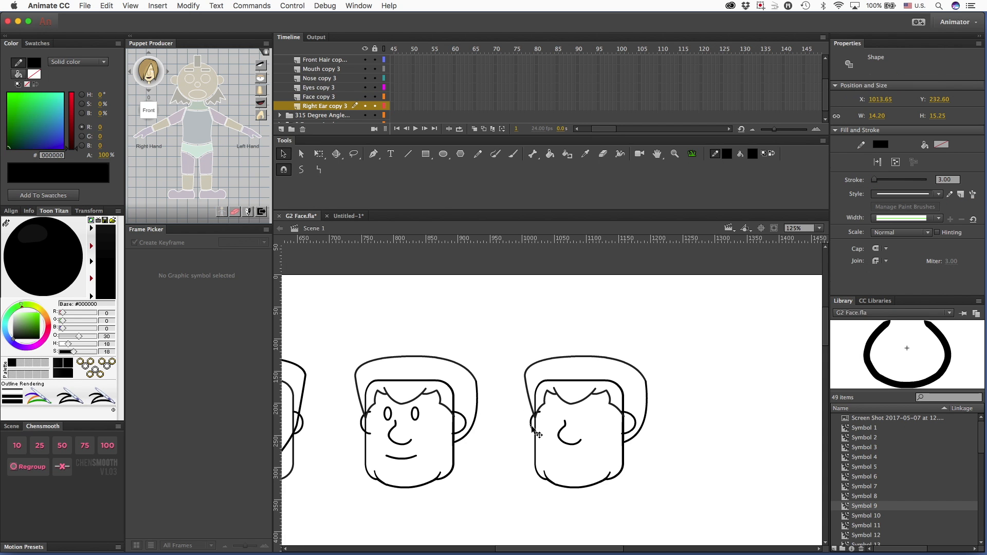
key("Delete")
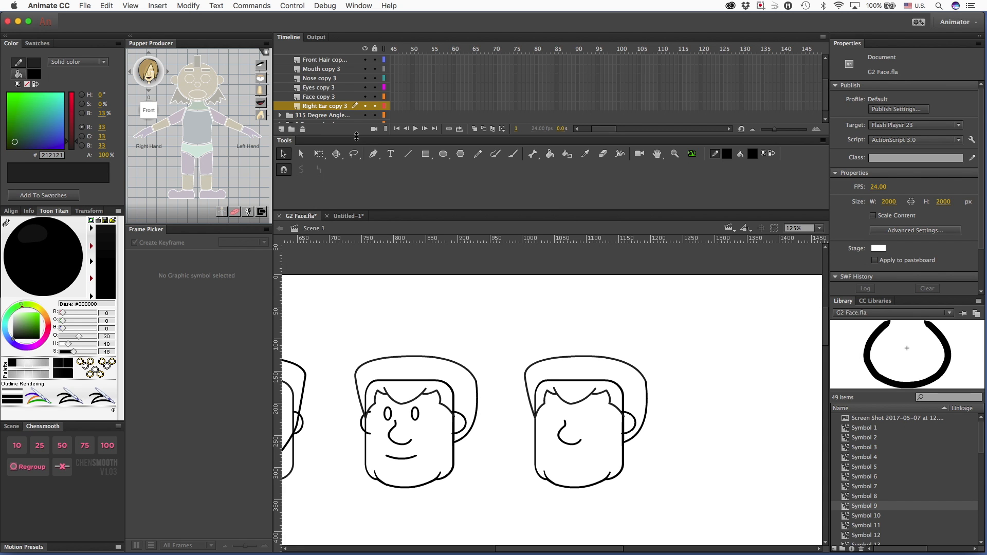
- Delete all the front hairline strokes inside the 225-degree head's face outline
left_click(577, 405)
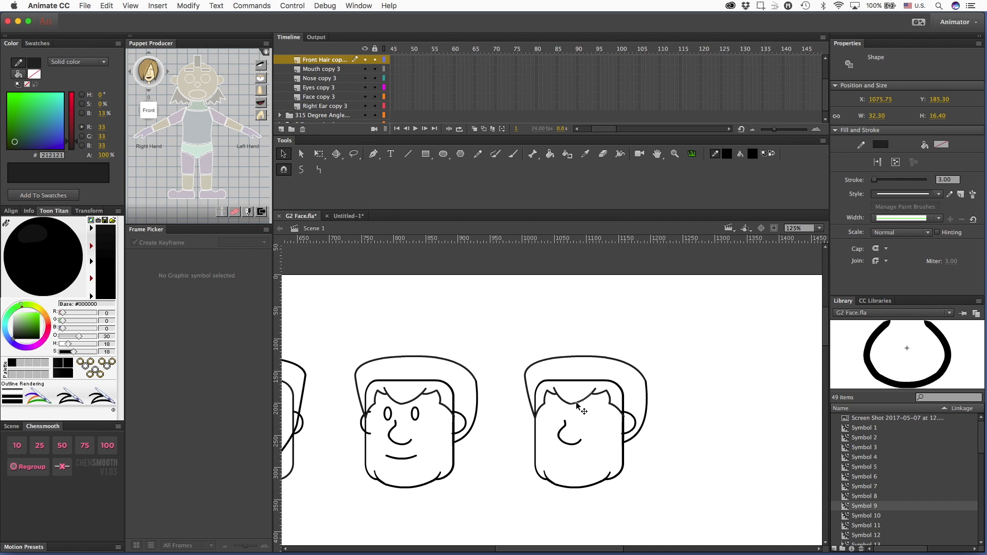
key("Delete")
left_click(563, 400)
key("Delete")
left_click(595, 395)
key("Delete")
left_click(610, 402)
key("Delete")
left_click(548, 397)
key("Delete")
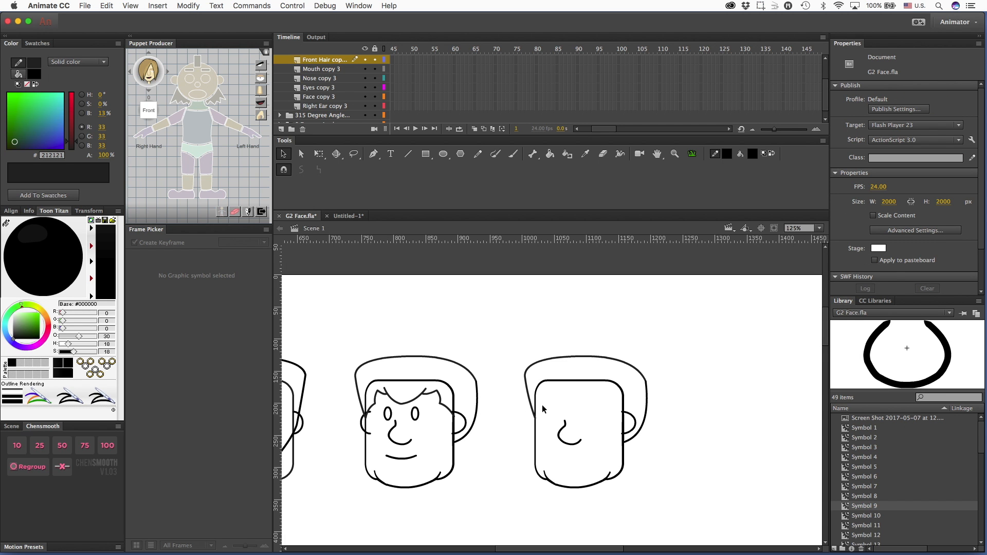
- Move the 225-degree head's nose left until it protrudes slightly past the face's left edge
left_click(563, 426)
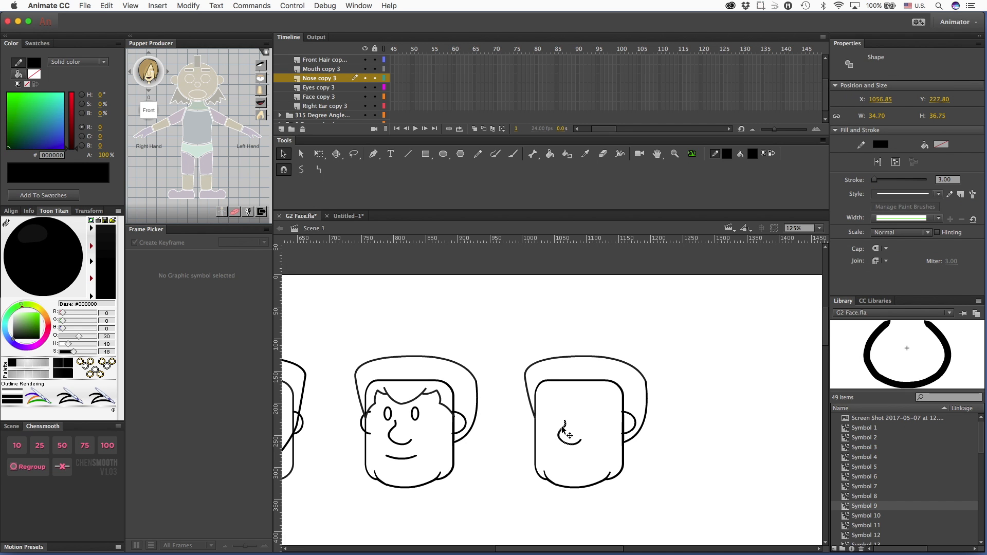
key("Left")
key("Left")
key("Left")
key("Left")
key("Left")
key("Left")
key("Left")
key("Left")
key("Left")
key("Left")
key("Left")
key("Left")
key("Left")
key("Left")
key("Left")
key("Left")
key("Left")
key("Left")
key("Left")
key("Left")
key("Right")
key("Right")
key("Right")
key("Right")
key("Right")
key("Right")
key("Right")
key("Right")
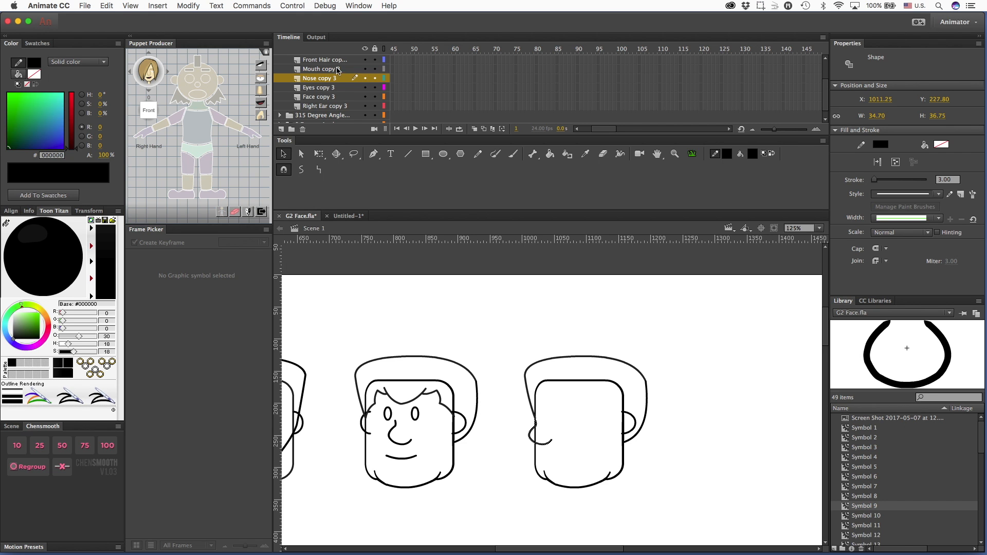
- Move the Nose copy 3 layer directly below the Face copy 3 layer
left_click(311, 80)
left_click_drag(311, 80, 309, 103)
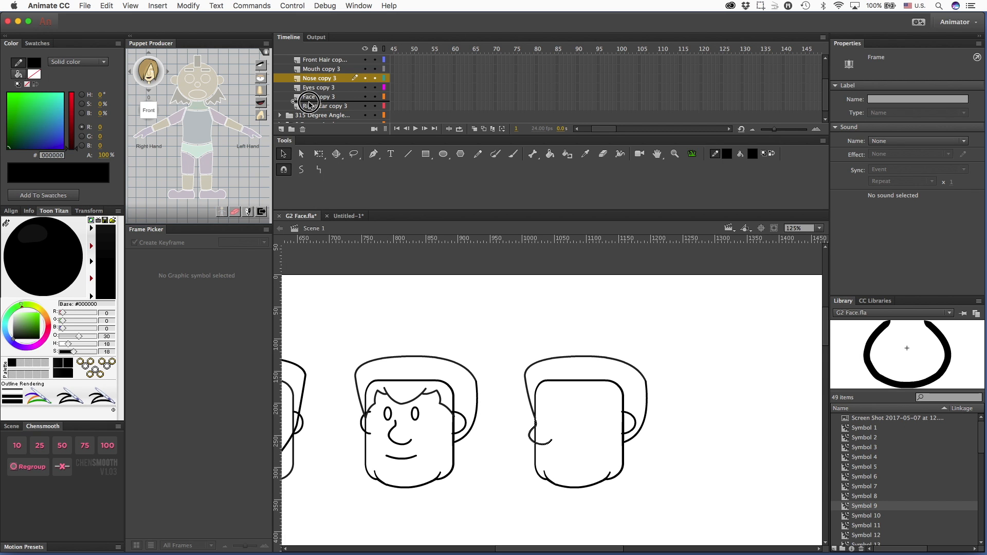
left_click_drag(310, 103, 309, 103)
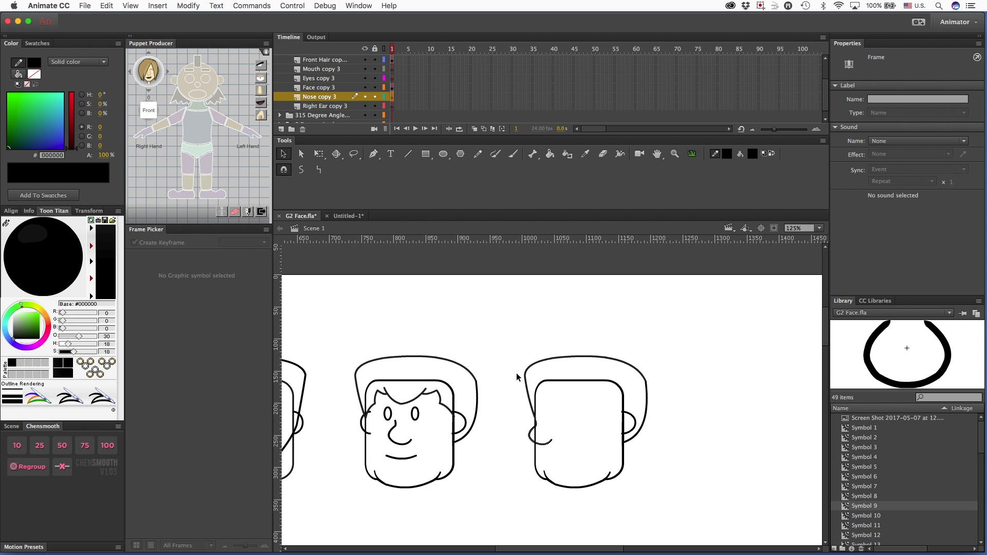
- Flip the 225-degree head's left ear horizontally and move it left across the face until it sits just inside the face's left edge
left_click(630, 421)
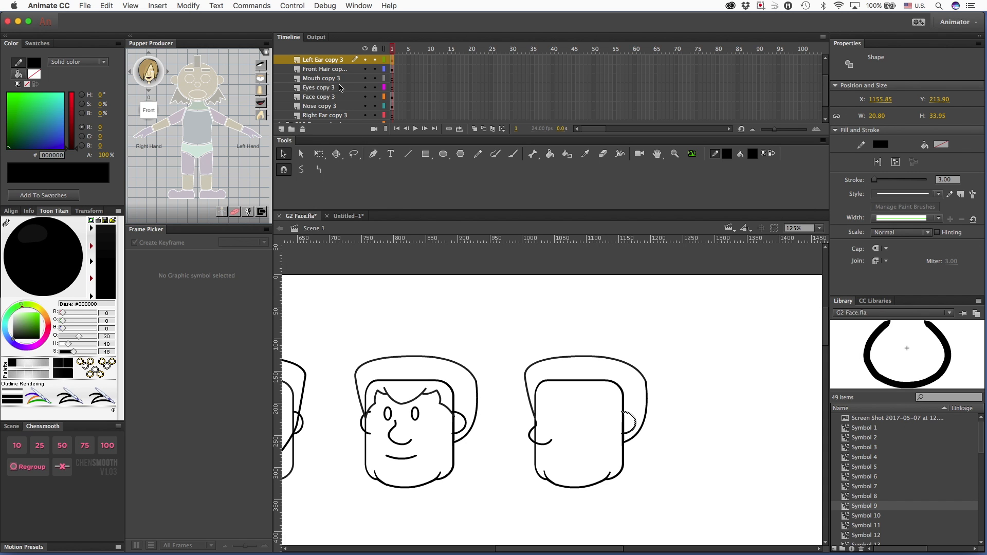
left_click(187, 6)
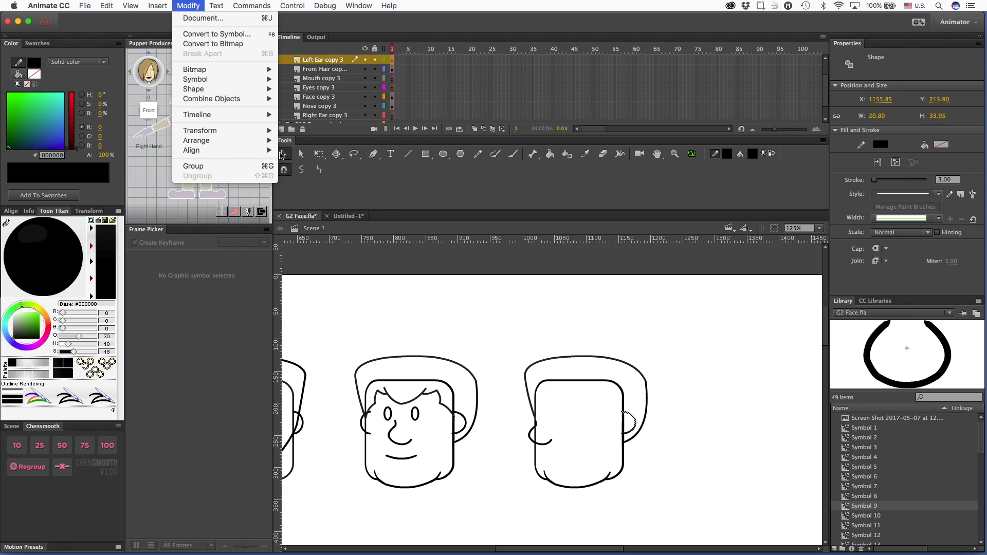
mouse_move(259, 132)
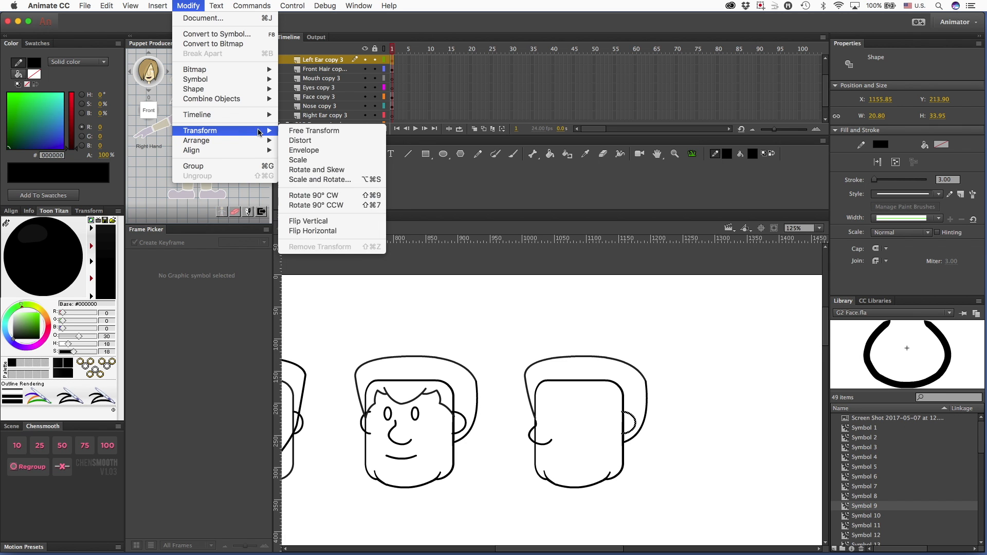
left_click(318, 230)
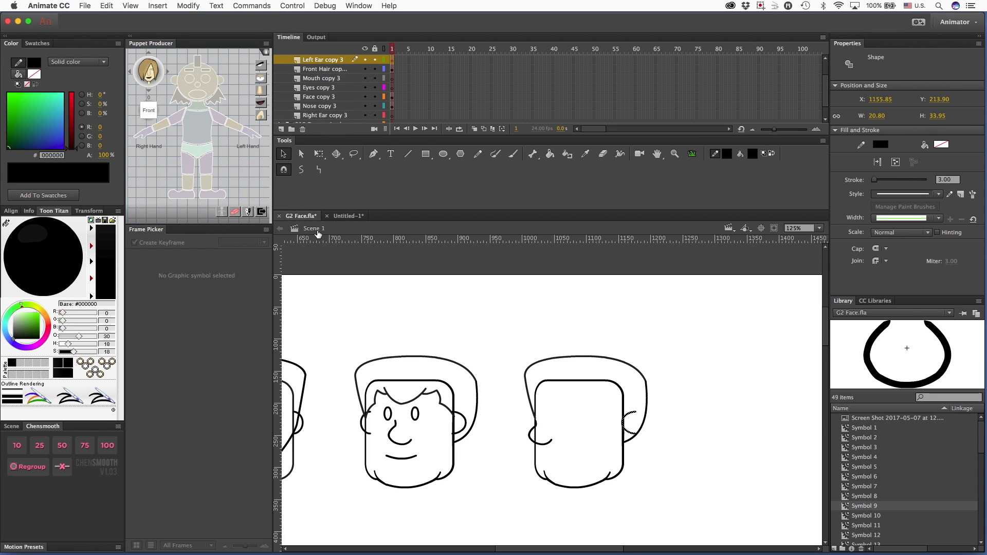
key("Left")
key("Left")
key("Left")
key("Left")
key("Left")
key("Left")
key("Left")
key("Left")
key("Left")
key("Left")
key("Left")
key("Left")
key("Left")
key("Left")
key("Left")
key("Left")
key("Left")
key("Left")
key("Left")
key("Left")
key("Left")
key("Left")
key("Left")
key("Left")
key("Left")
key("Left")
key("Left")
key("Left")
key("Left")
key("Left")
key("Left")
key("Left")
key("Left")
key("Left")
key("Left")
key("Left")
key("Left")
key("Left")
key("Left")
key("Left")
key("Right")
key("Right")
- Show the guides and raise the lowest horizontal guide slightly to line up with the bottom of the rear-view head's hair
key("super+semicolon")
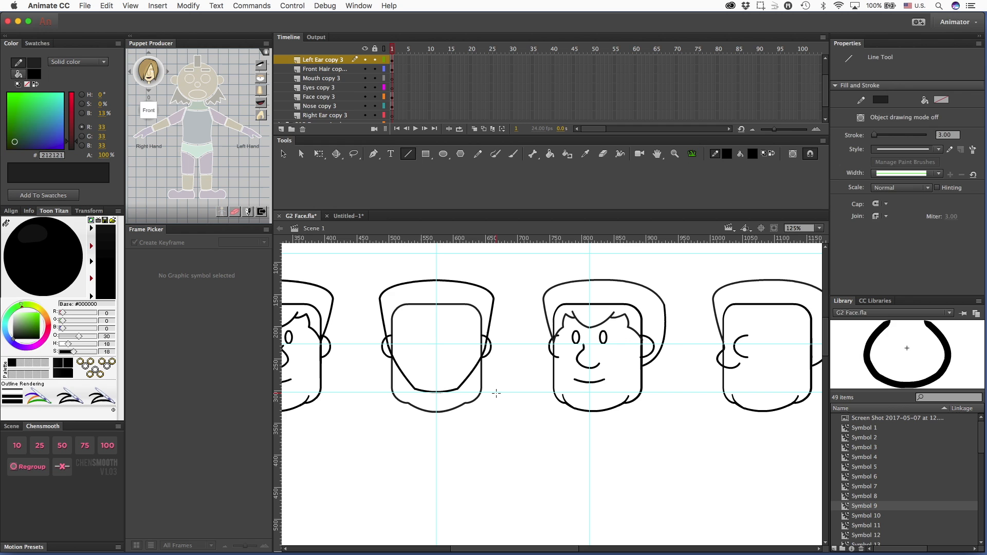
key("v")
left_click_drag(497, 392, 495, 389)
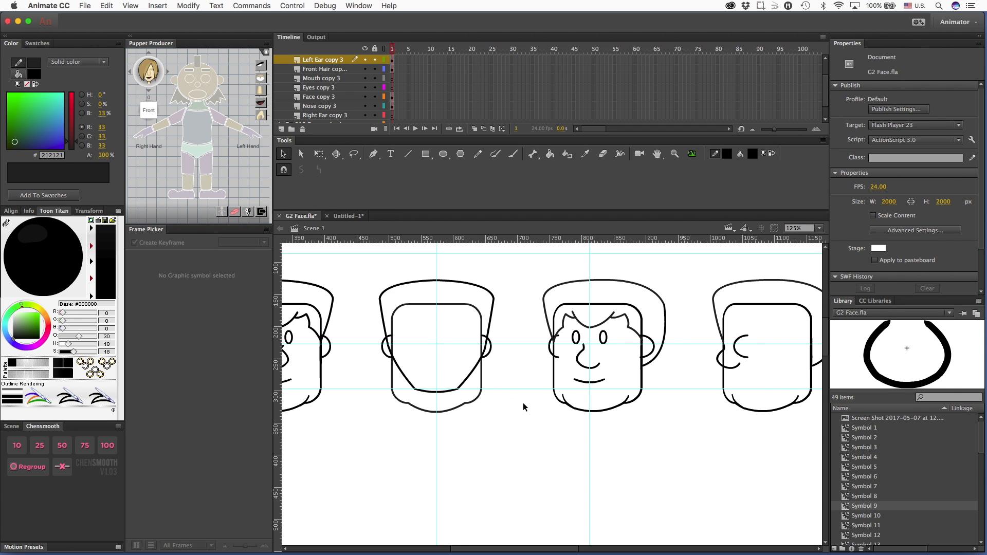
- Draw a line along the lowest guide from mid-face to the 225-degree face's right edge and bend it slightly downward
scroll(523, 402, "right", 10)
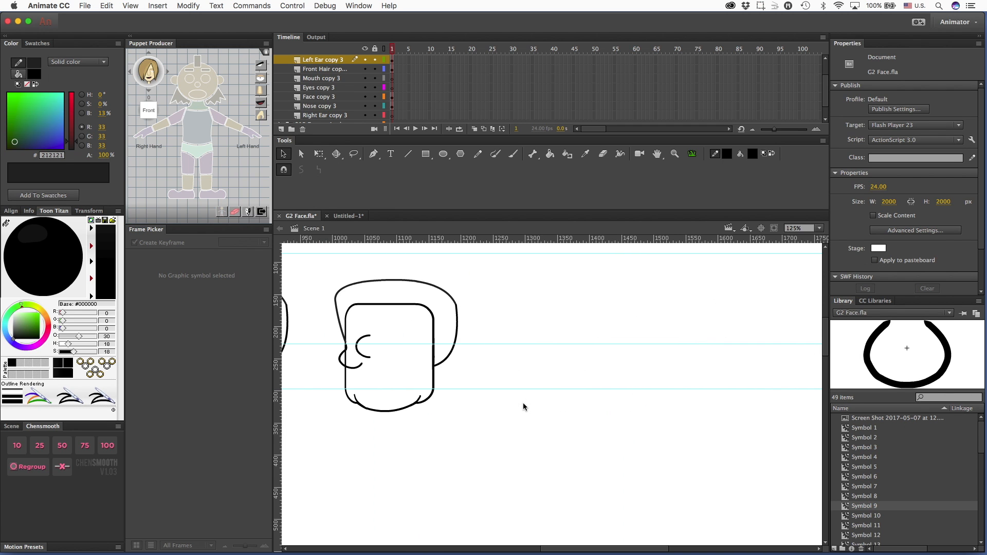
key("n")
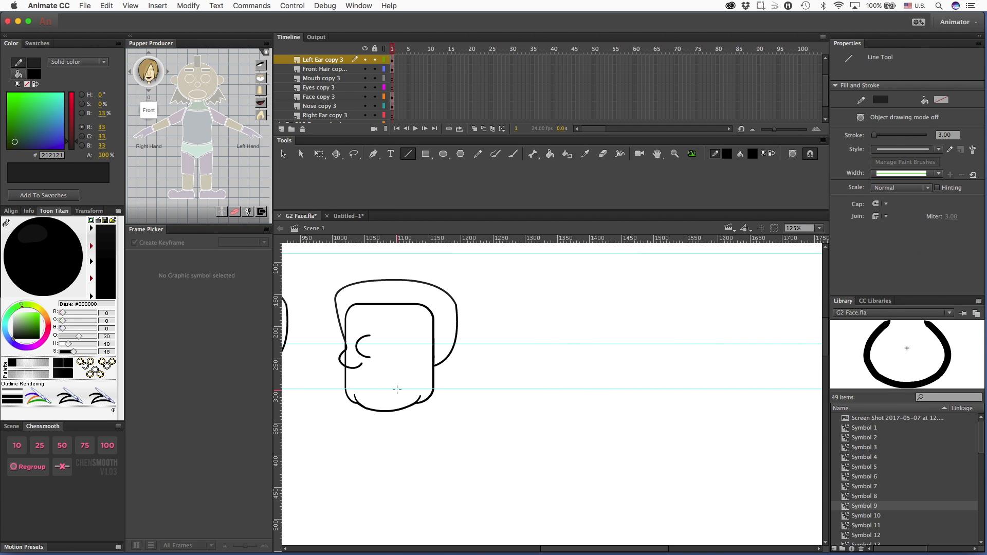
key("super+equal")
key("super+equal")
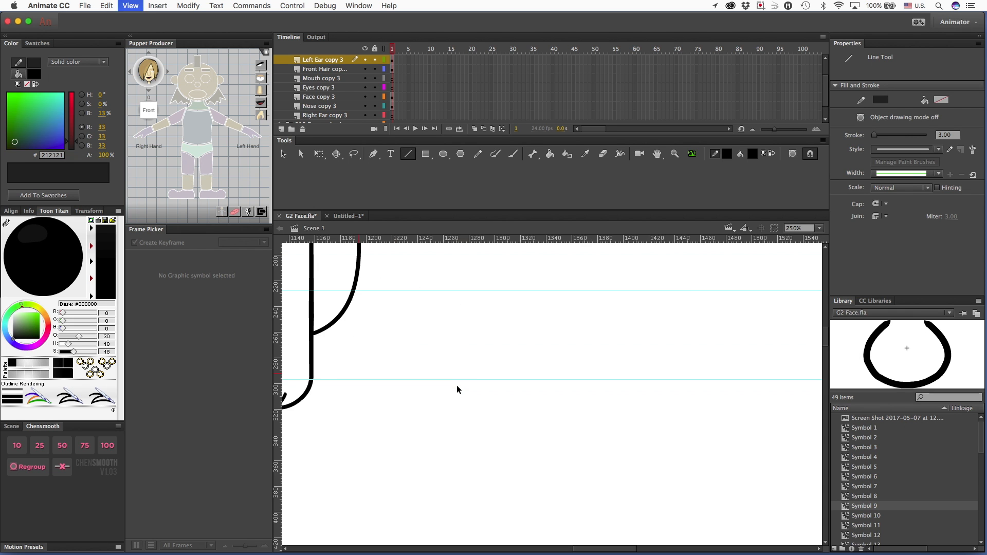
scroll(457, 387, "left", 10)
mouse_move(425, 361)
left_mouse_down()
mouse_move(619, 355)
mouse_move(607, 360)
left_mouse_up()
key("super+minus")
key("super+minus")
key("super+equal")
key("v")
left_click_drag(535, 380, 533, 388)
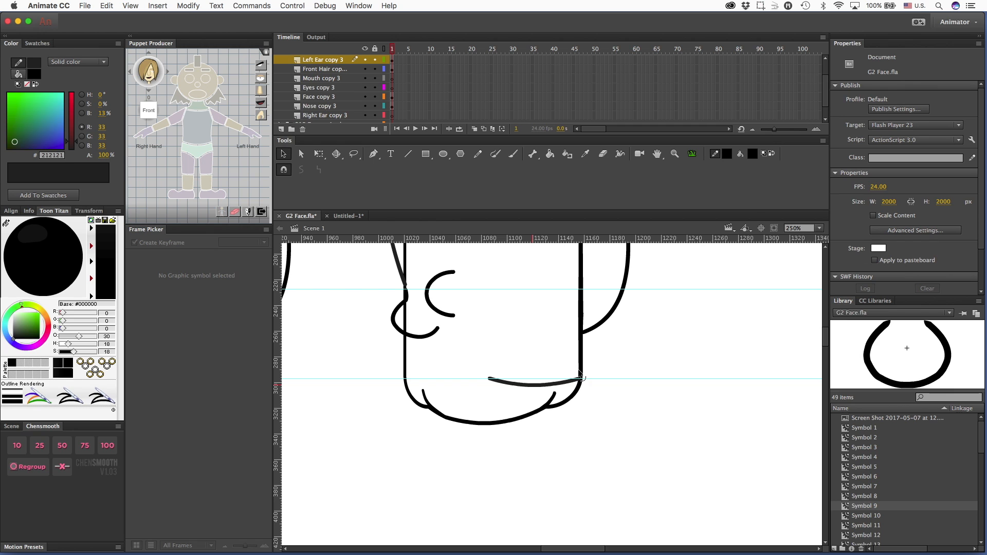
- Extend the lower end of the 225-degree head's back hair curve down to the nape line's right end at the face's edge
left_click(583, 333)
left_click(589, 340)
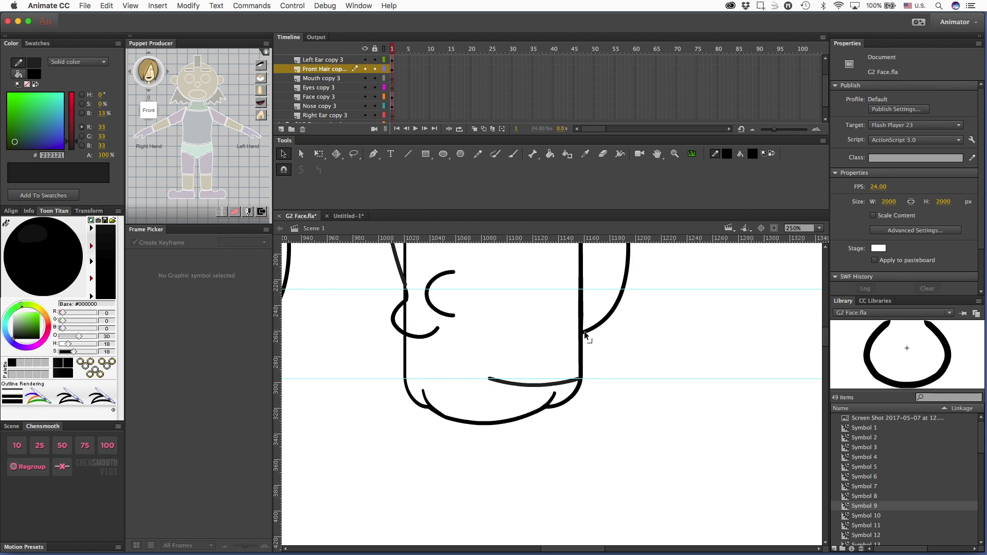
left_click_drag(584, 333, 583, 381)
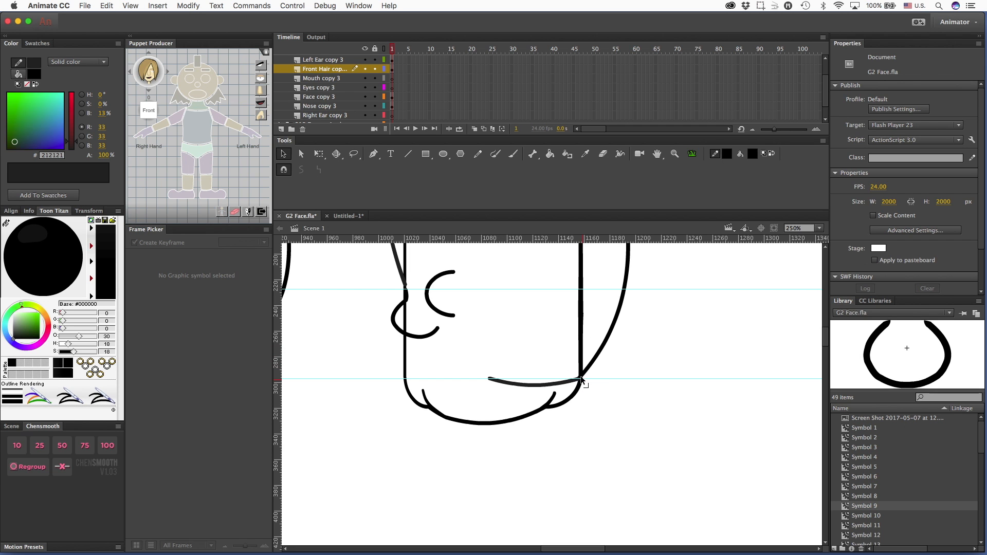
scroll(584, 324, "up", 3)
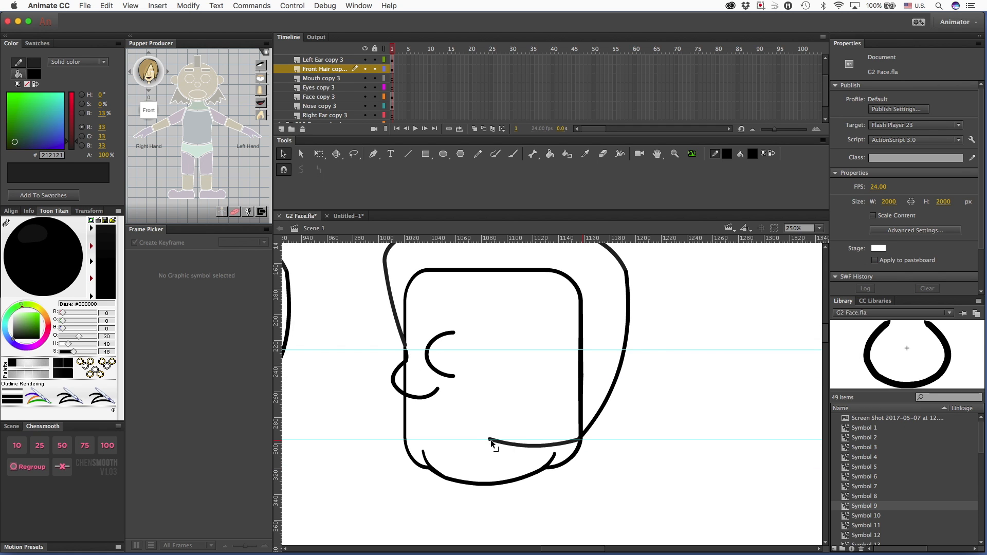
- Flip the 225-degree head's ear horizontally so its curve bulges toward the back of the head
key("n")
scroll(456, 399, "up", 3)
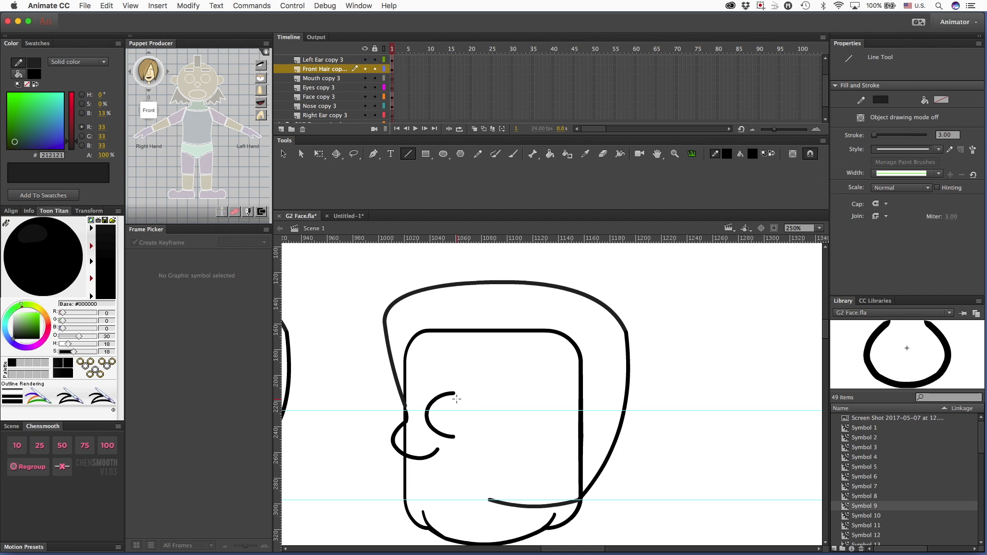
key("v")
left_click(432, 432)
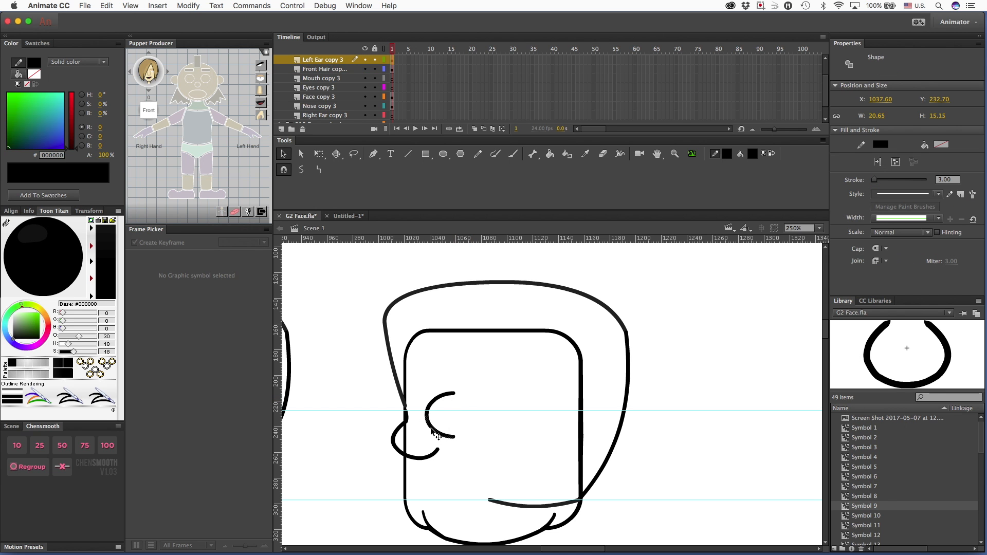
left_click(189, 5)
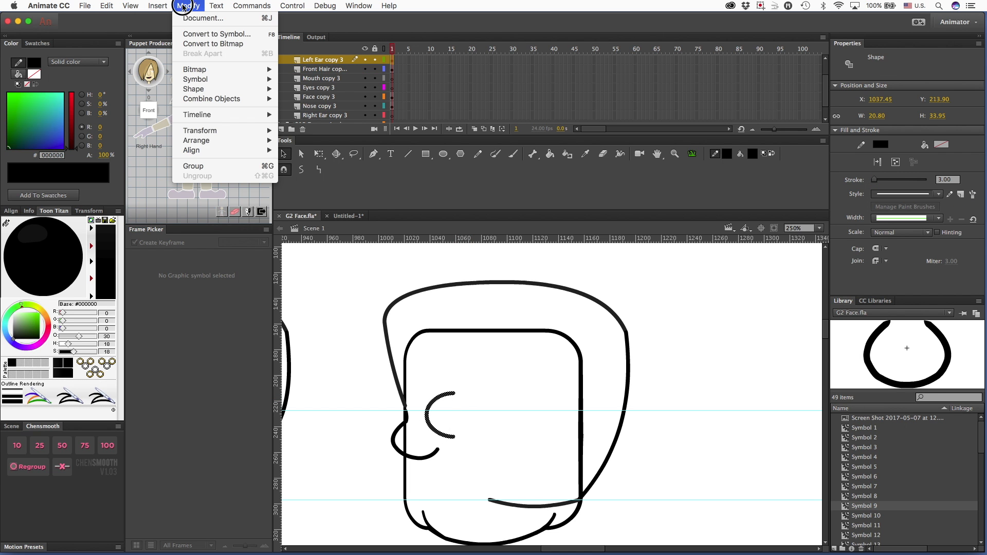
mouse_move(208, 140)
left_click(307, 241)
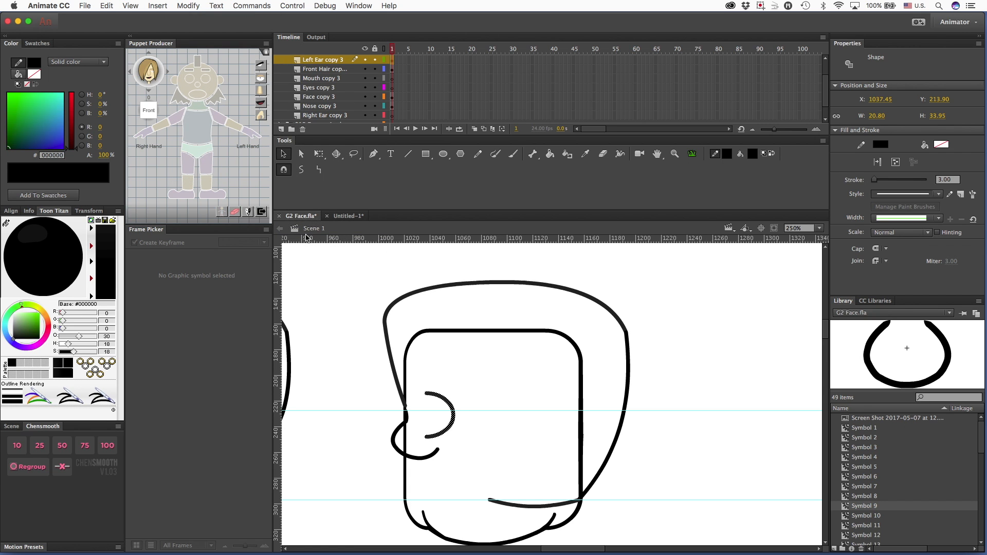
- Move the 225-degree head's flipped ear 8 px to the right and deselect it
key("Right")
key("Right")
key("Right")
key("Right")
key("Right")
key("Right")
key("Right")
key("Right")
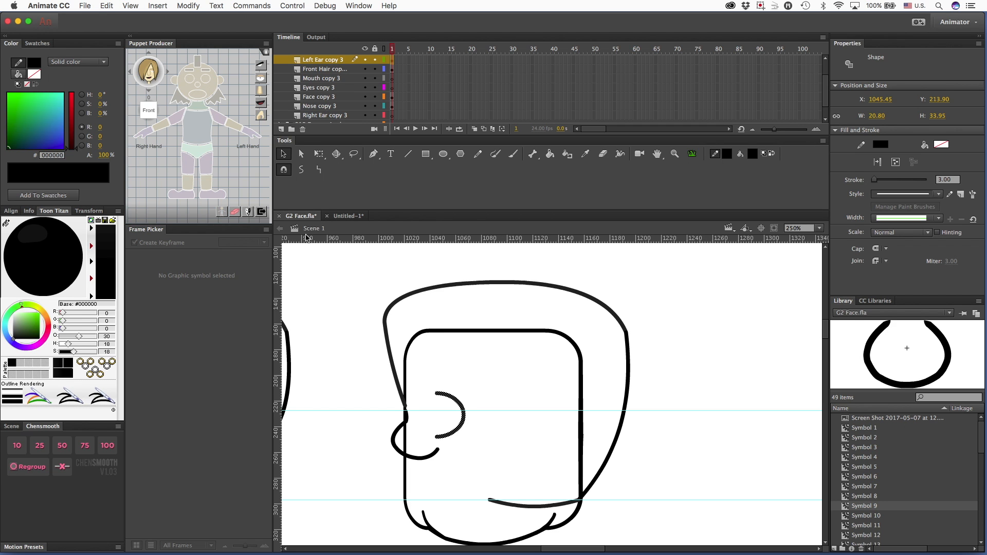
key("Escape")
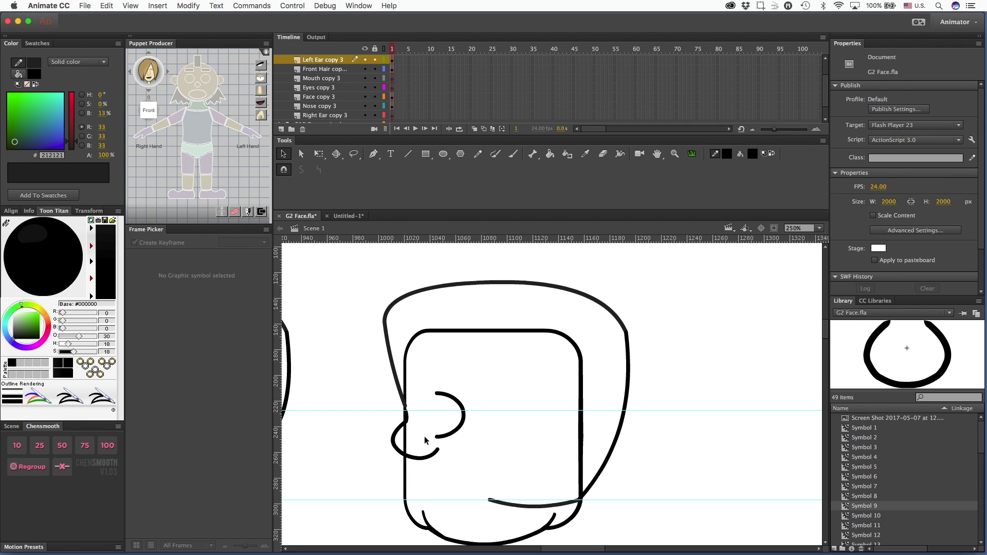
- Lock all layers except Front Hair copy 3 and display the Left Ear copy 3 layer as outlines
left_click(375, 48)
left_click(339, 69)
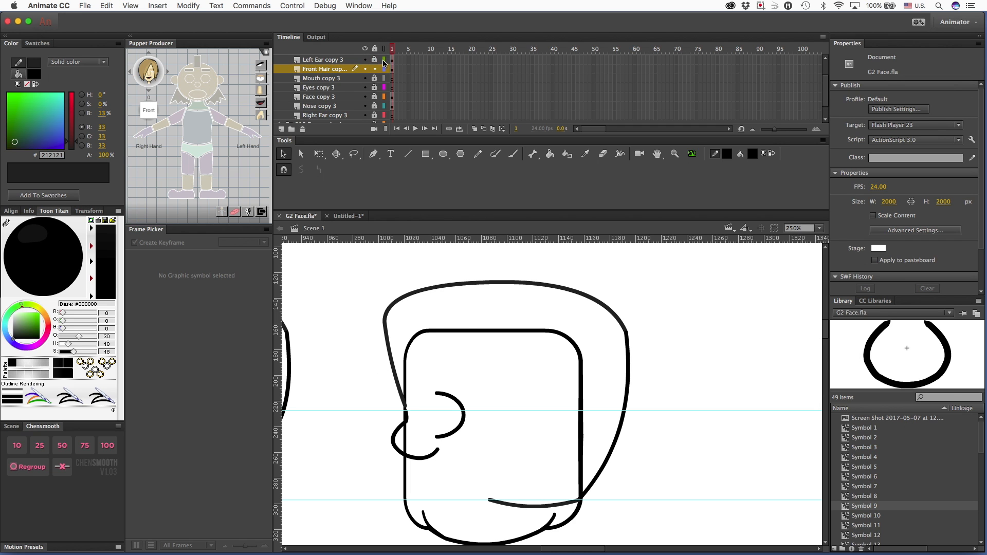
left_click(384, 60)
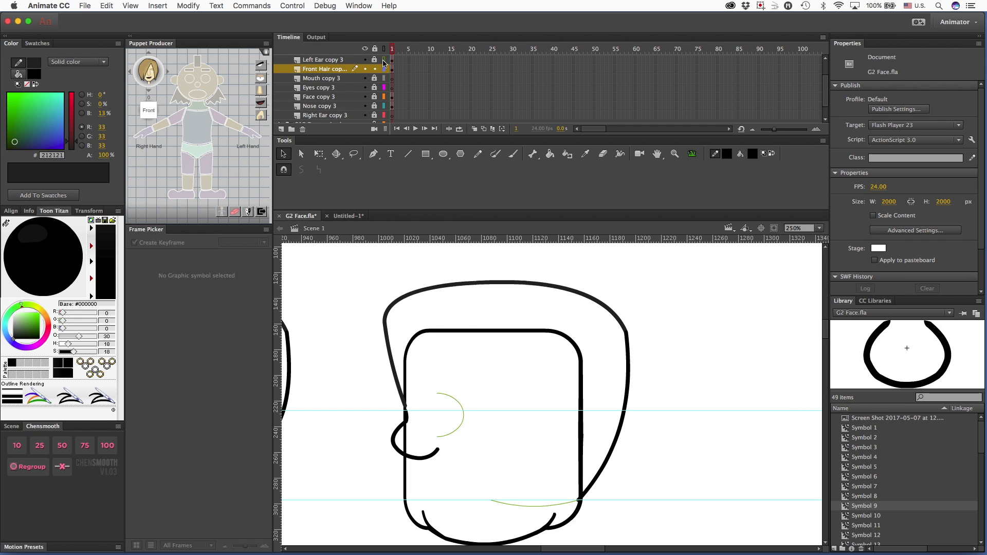
- Move the curved nape line from the Left Ear copy 3 layer to the Front Hair copy 3 layer, keeping its position
left_click(374, 59)
left_click(526, 506)
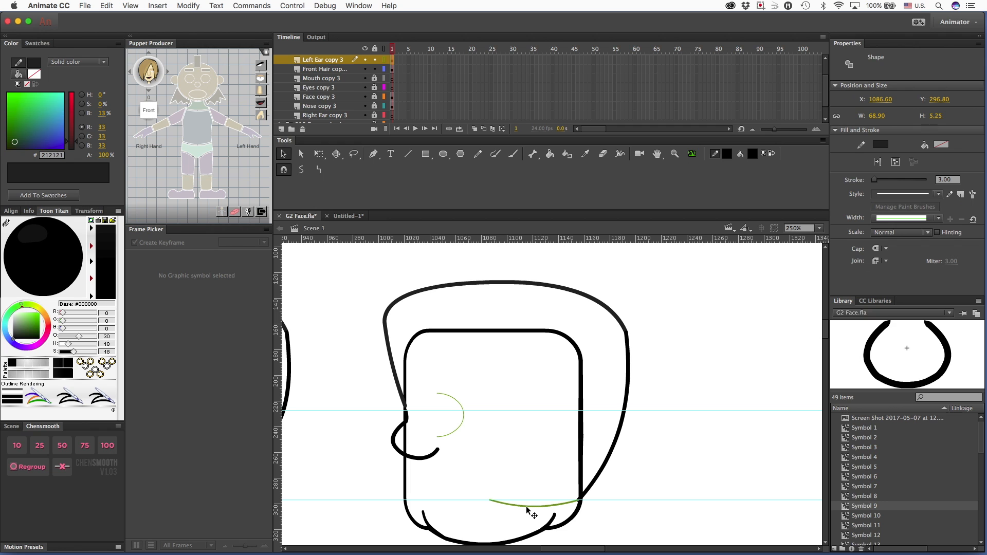
key("Delete")
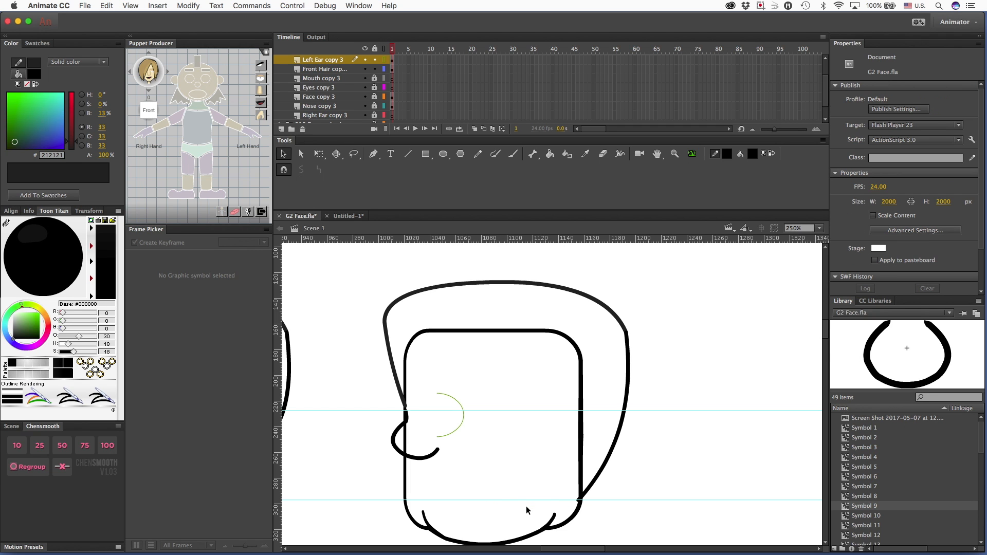
left_click(375, 60)
left_click(325, 72)
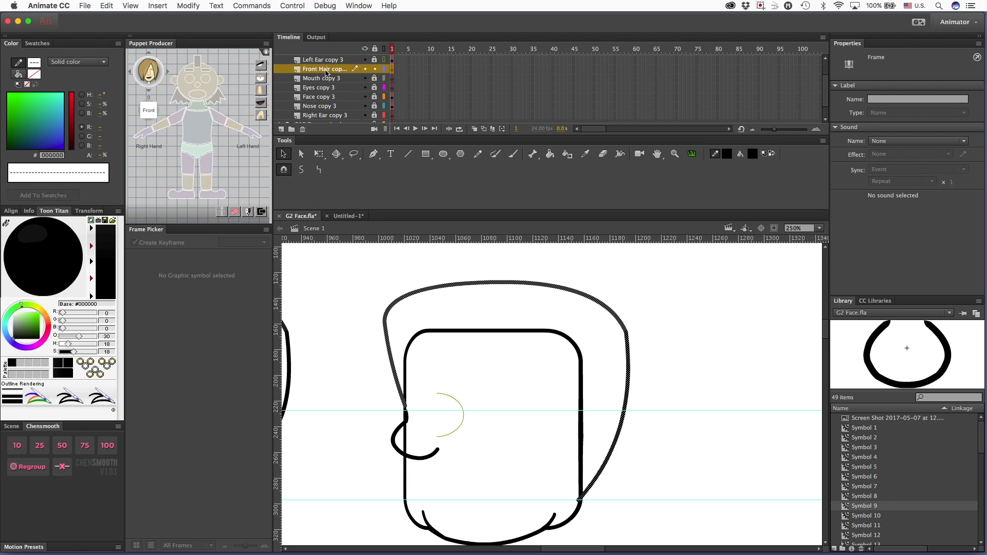
key("super+shift+v")
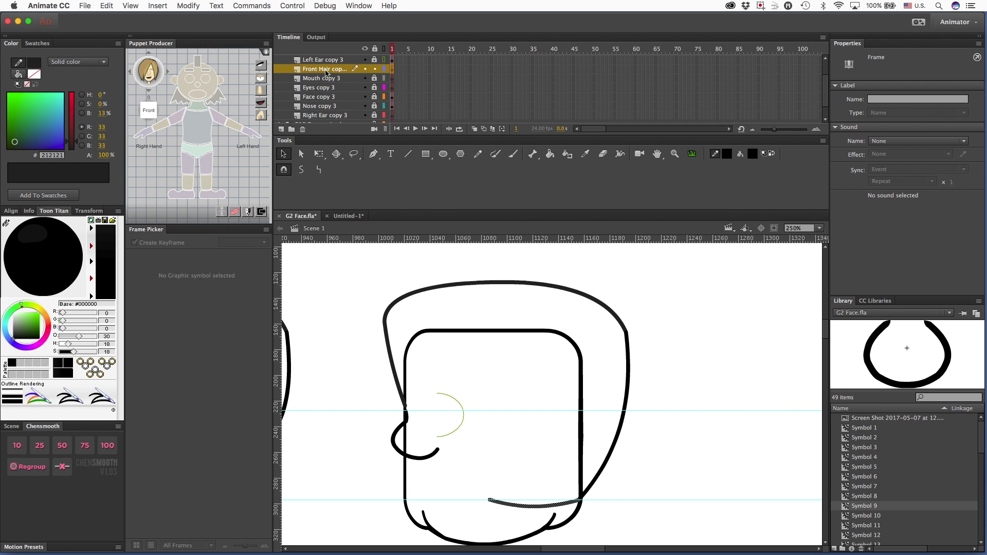
left_click(508, 371)
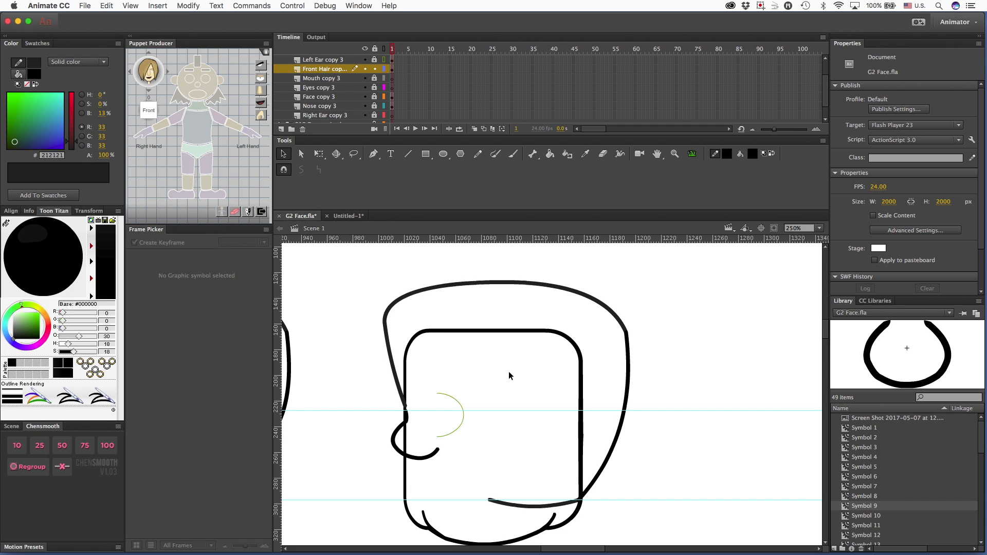
- Draw connected hairline segments from the nape line's left end to the ear's lower end, up to its upper end, and to the face's left edge
key("n")
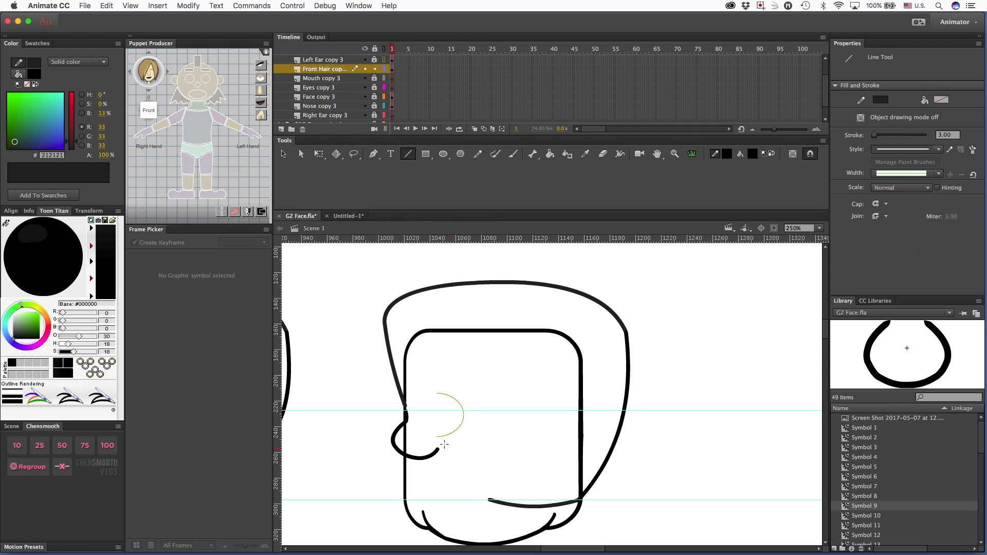
left_click_drag(438, 436, 489, 500)
left_click_drag(437, 436, 440, 394)
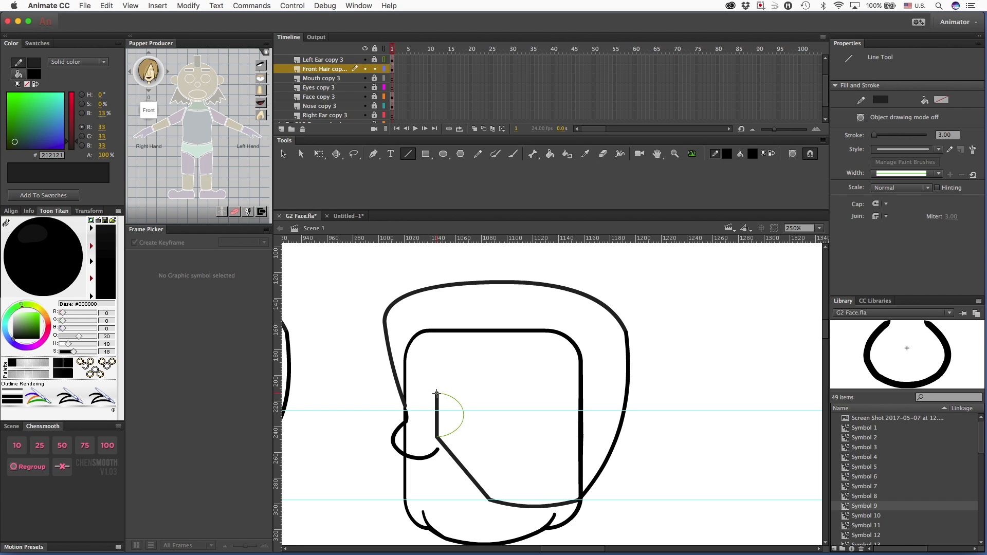
left_click_drag(436, 393, 408, 382)
- Bend the hairline segment beside the ear to follow the ear's outline, and arch the short segment in front of it slightly upward
key("v")
left_click_drag(437, 414, 448, 393)
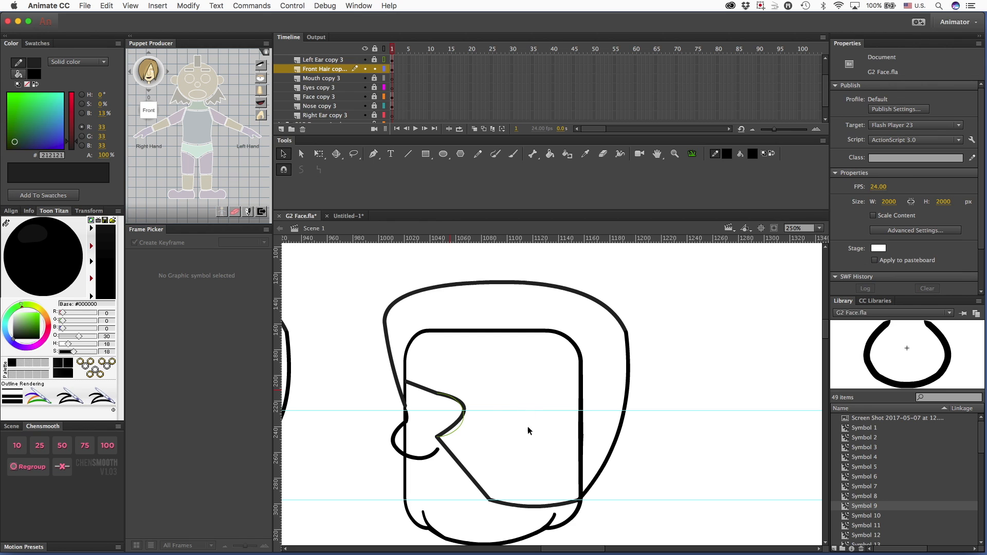
left_click_drag(459, 425, 449, 438)
left_click_drag(419, 386, 419, 381)
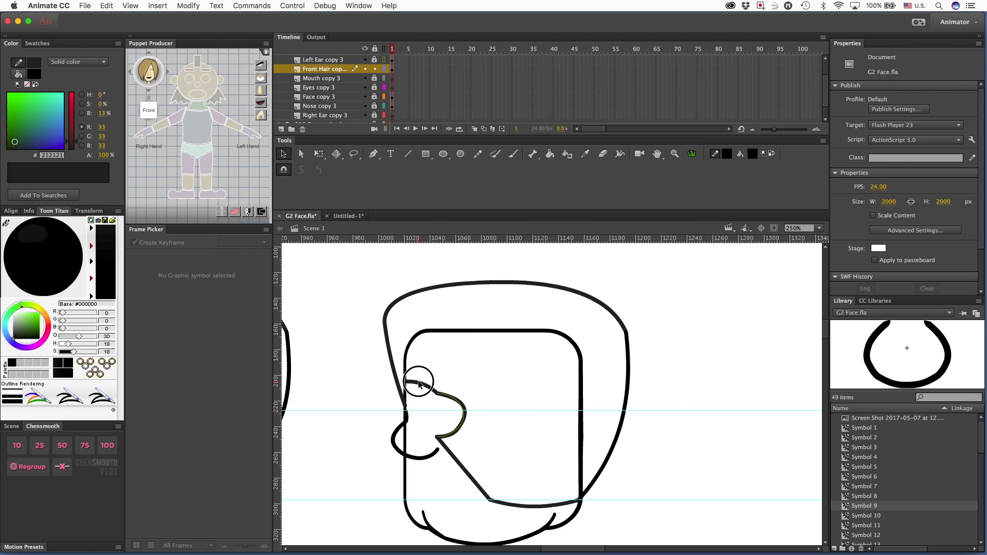
- Add a horizontal guide at the bottom of the 315-degree head's fringe and raise the 225-degree head's front hairline and outer hair ends to it
scroll(431, 382, "left", 5)
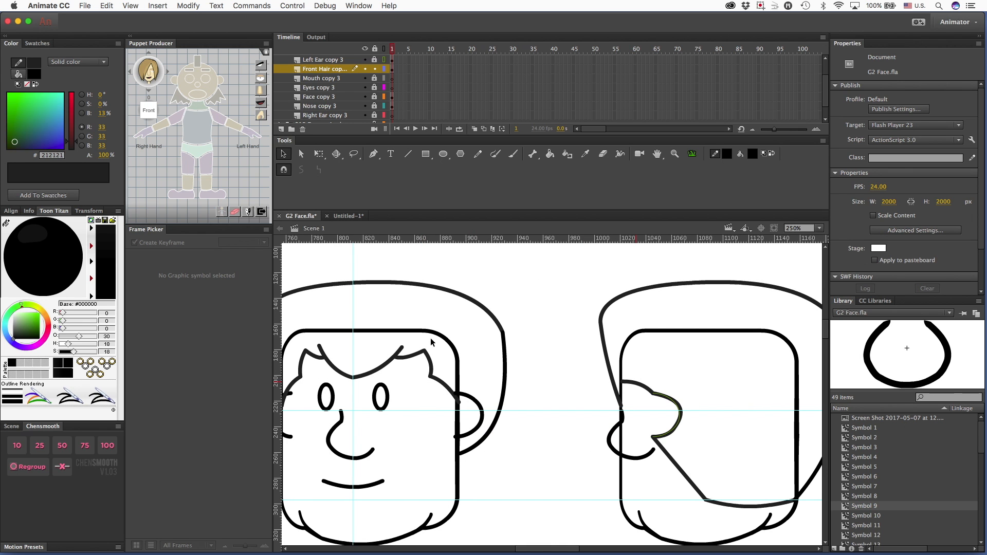
left_click_drag(417, 242, 408, 376)
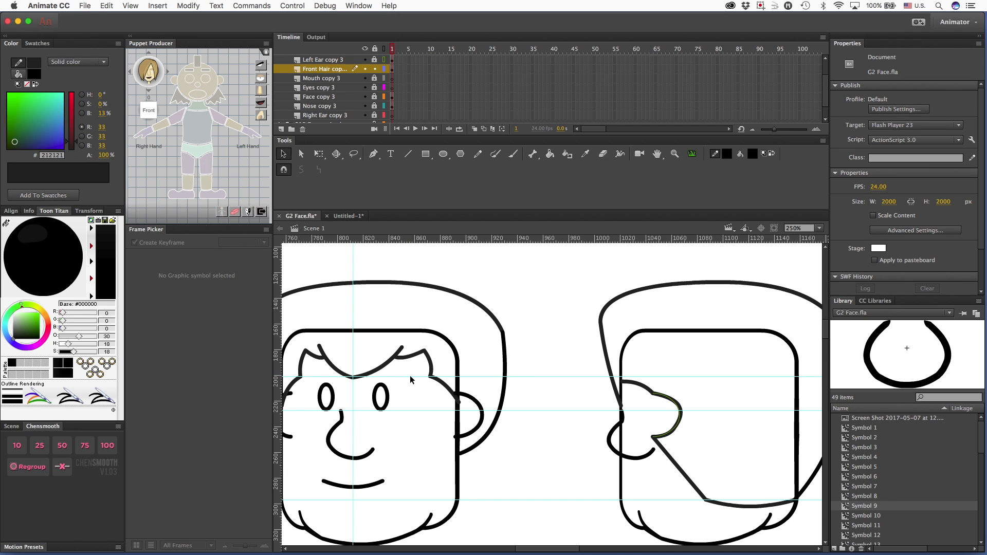
left_click_drag(622, 382, 632, 380)
left_click_drag(621, 411, 621, 379)
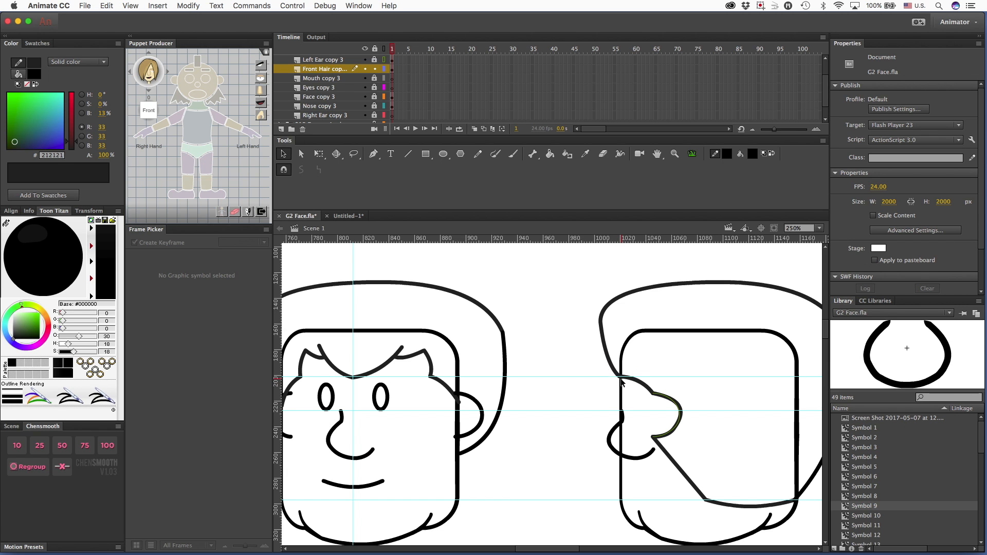
- Unlock all the layers of the 225-degree head and make Face copy 3 the active layer
scroll(622, 416, "right", 8)
scroll(622, 417, "down", 2)
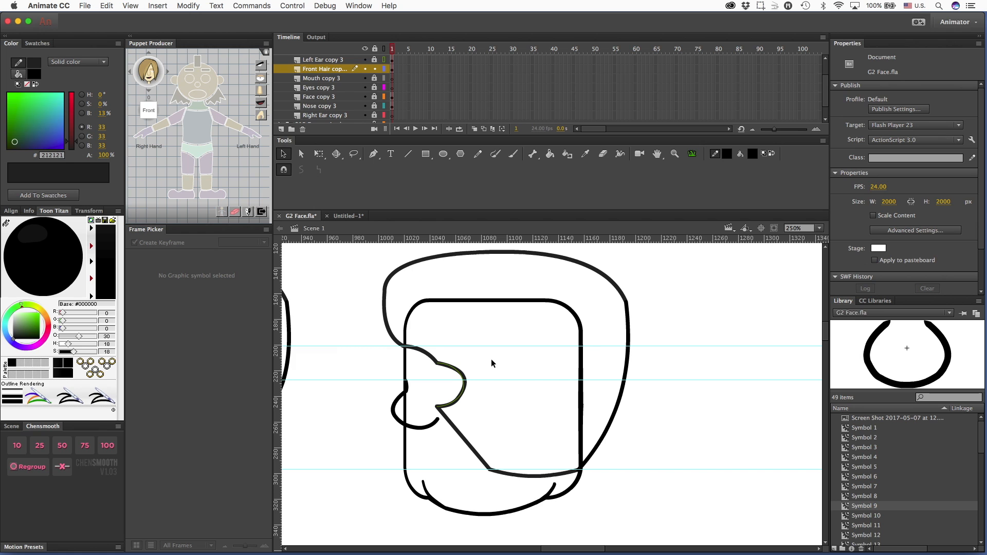
scroll(347, 81, "down", 2)
scroll(347, 81, "up", 2)
left_click(375, 69)
scroll(359, 77, "down", 2)
left_click(319, 79)
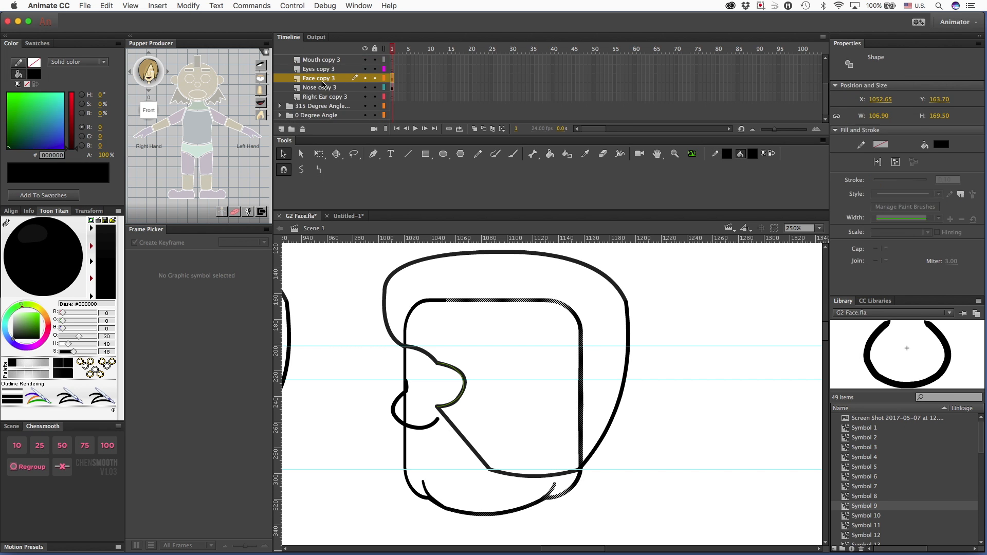
- Try to isolate the short inner line at the left jaw corner from the rest of the face outline
left_click(422, 524)
left_click(424, 487)
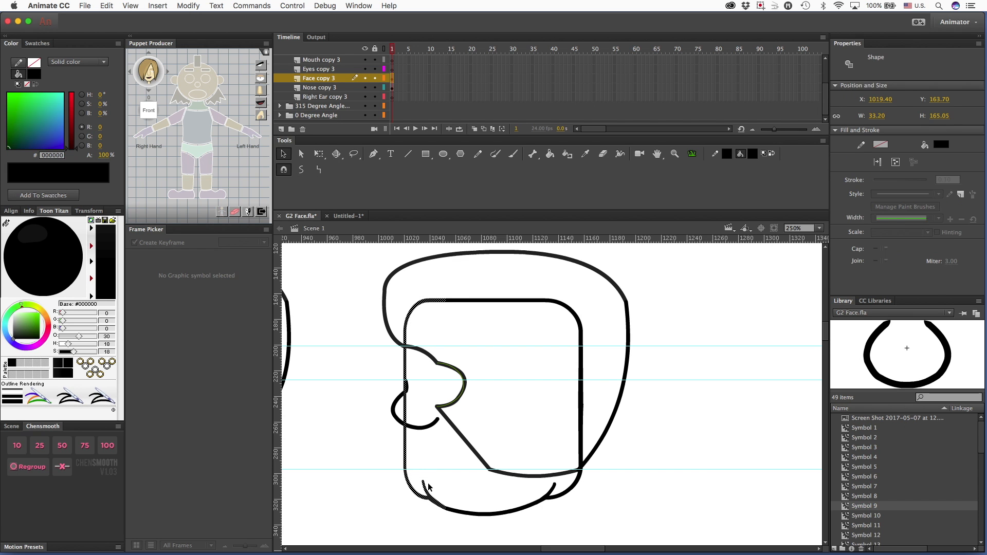
left_click(428, 491)
mouse_move(418, 473)
left_mouse_down()
mouse_move(440, 492)
mouse_move(436, 477)
left_mouse_up()
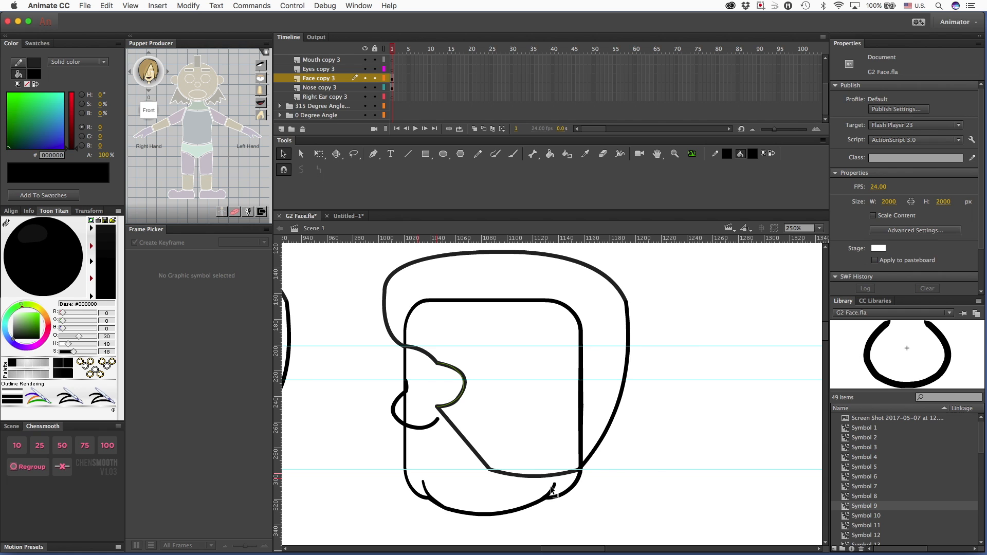
- Lasso and delete the short inner line at the right jaw corner, and smooth the outline where it joined
scroll(551, 488, "up", 10)
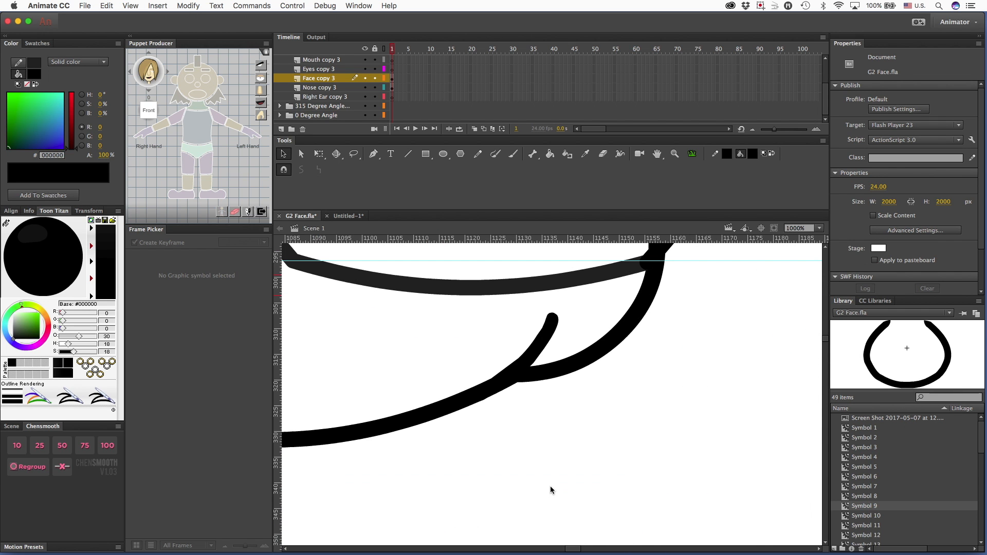
key("l")
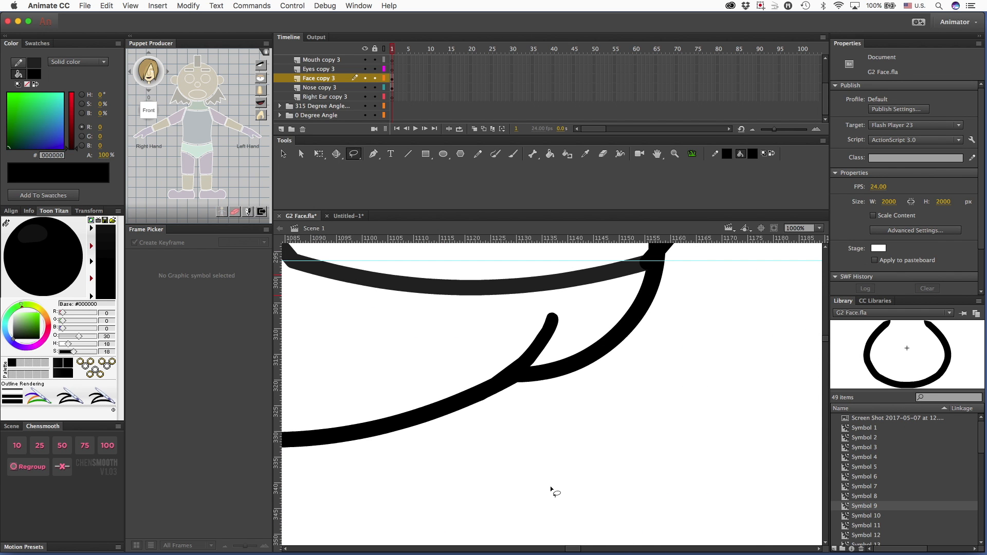
mouse_move(538, 312)
left_mouse_down()
mouse_move(566, 322)
mouse_move(543, 362)
mouse_move(493, 374)
mouse_move(486, 348)
mouse_move(557, 304)
left_mouse_up()
key("Delete")
key("v")
left_click_drag(537, 362, 535, 367)
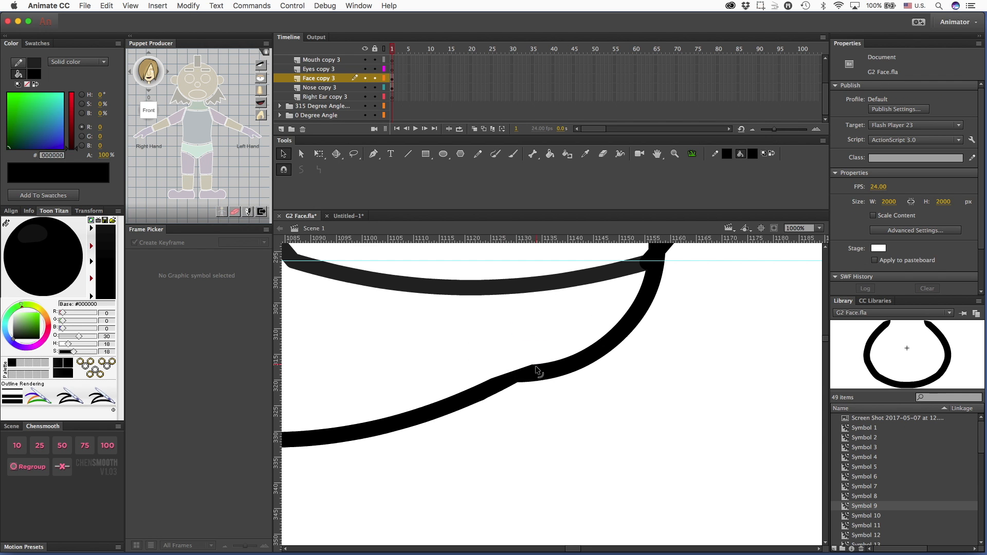
- Remove the short inner line at the left jaw corner and erase its leftover bump to leave one continuous chin outline
scroll(535, 365, "left", 10)
key("n")
key("v")
left_click(541, 412)
left_click(561, 431)
left_click_drag(548, 418, 554, 417)
key("l")
mouse_move(459, 289)
left_mouse_down()
mouse_move(503, 341)
mouse_move(462, 289)
left_mouse_up()
key("Delete")
key("e")
left_click_drag(479, 363, 507, 375)
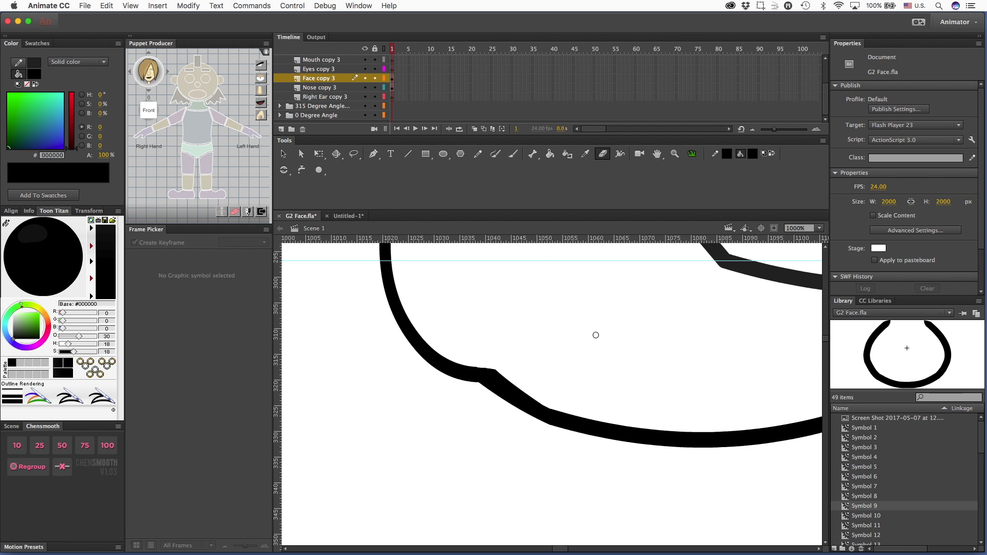
- View all four heads together and select the 315-degree and 225-degree heads in turn to compare them
key("v")
key("ctrl+3")
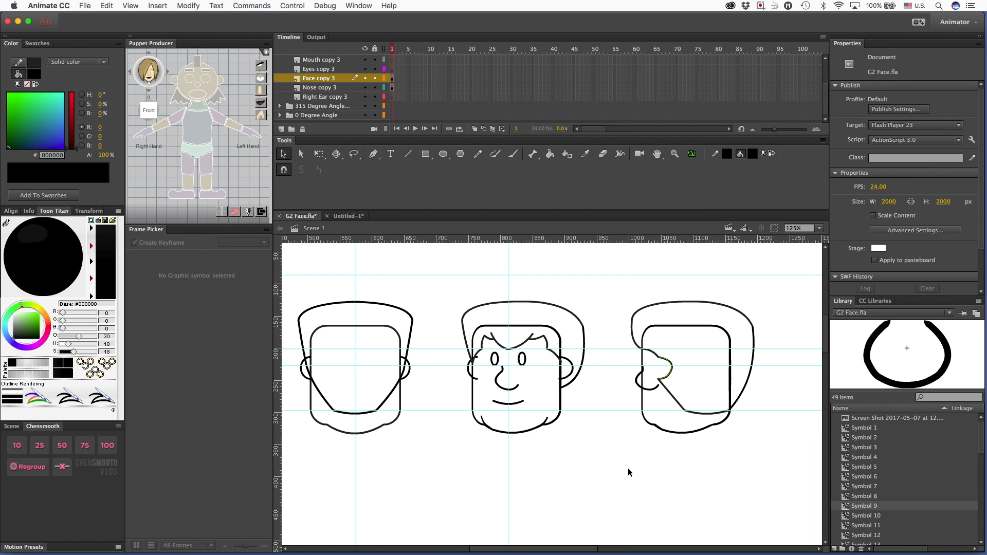
key("ctrl+minus")
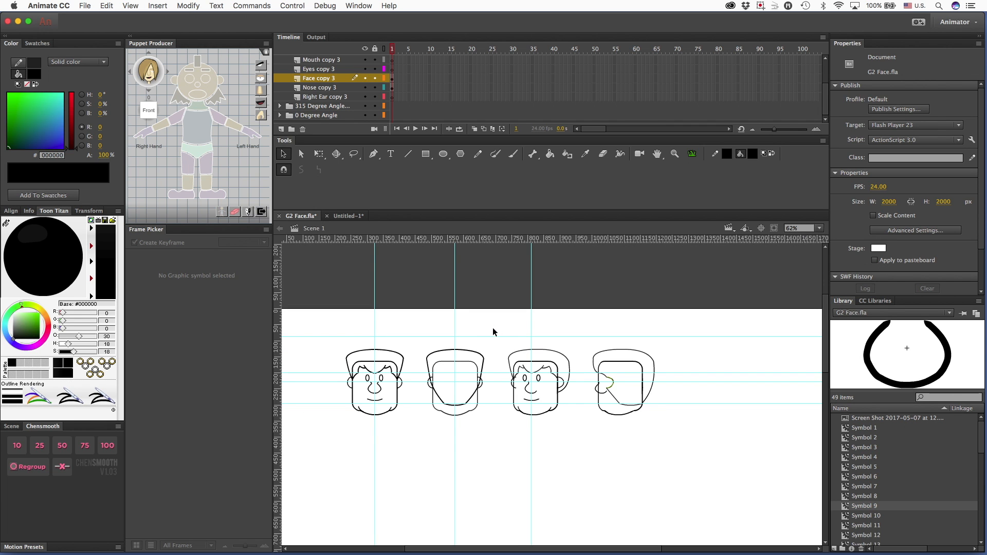
mouse_move(500, 332)
left_mouse_down()
mouse_move(585, 451)
mouse_move(575, 438)
left_mouse_up()
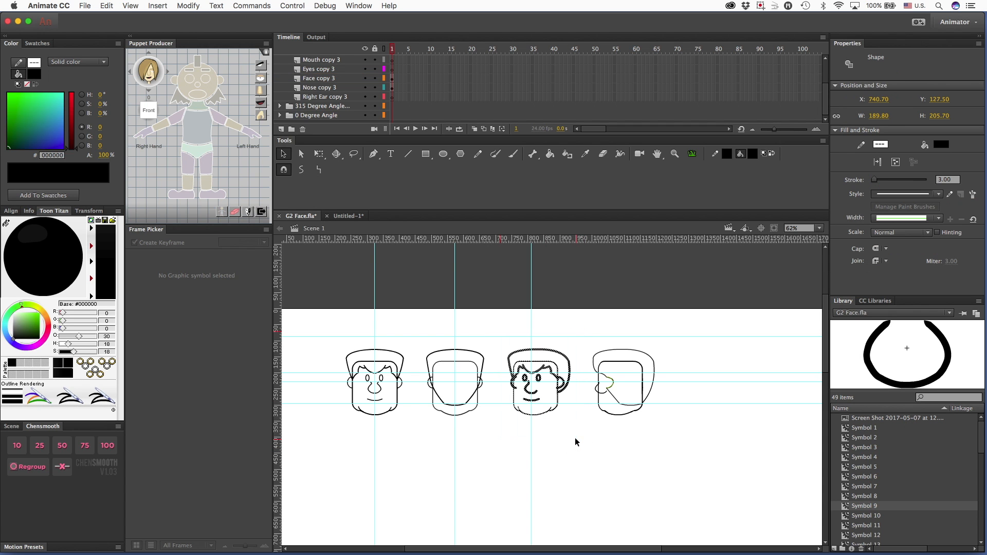
left_click_drag(590, 335, 684, 432)
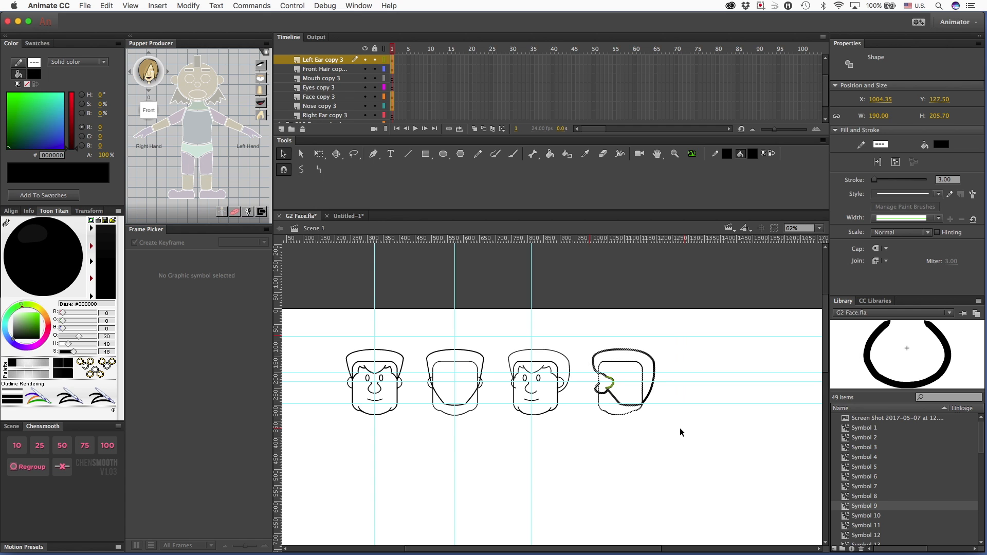
left_click(678, 429)
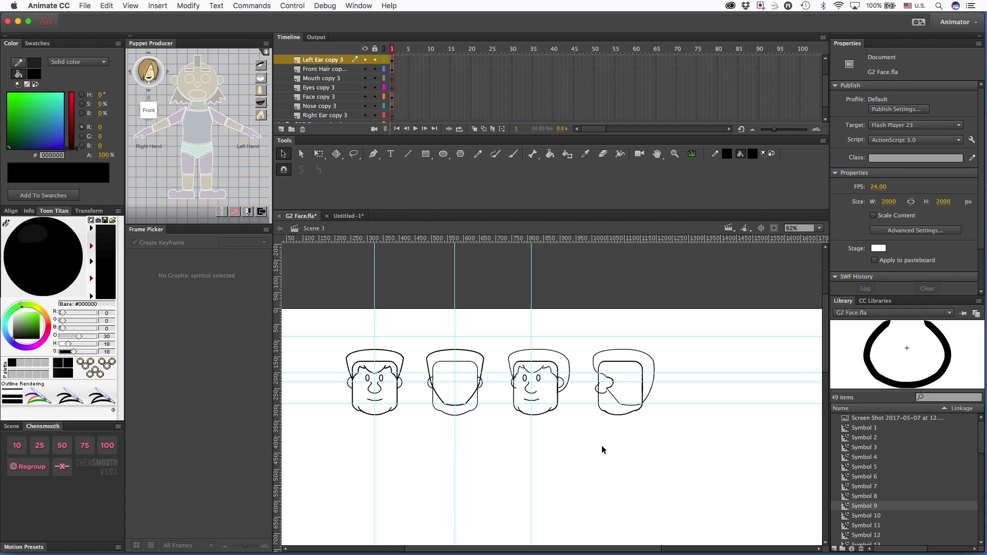